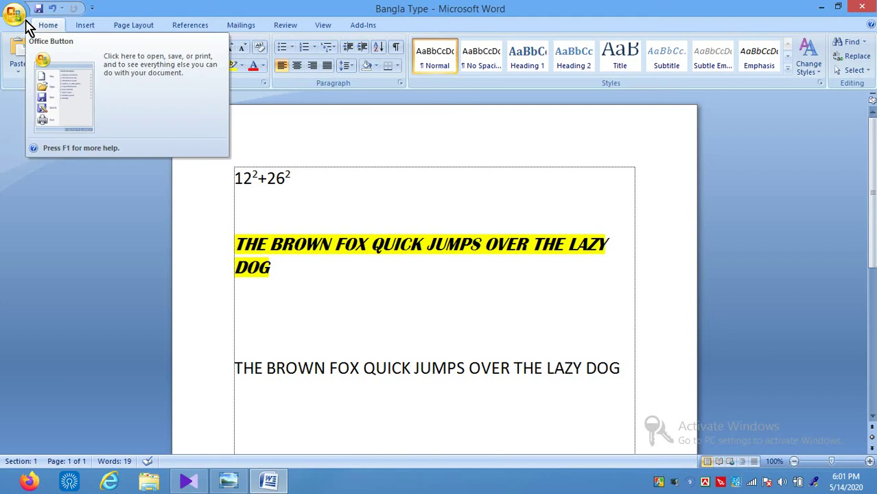
Select the whole bold italic fox sentence and clear its yellow highlight.
click(291, 205)
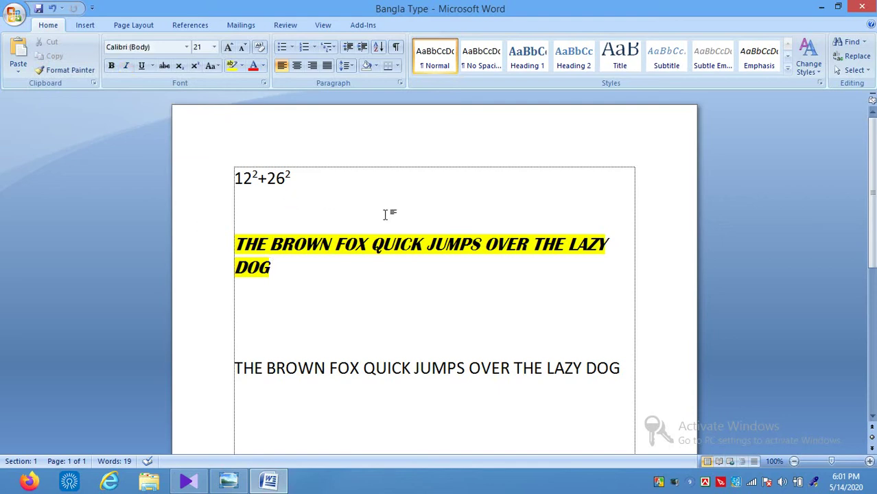
key(Left)
click(329, 245)
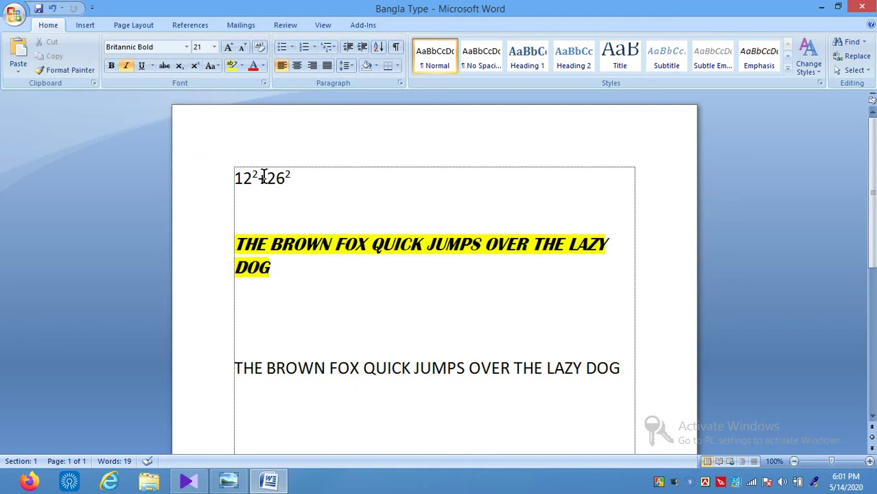
double_click(238, 240)
click(298, 257)
click(231, 244)
key(shift+Right)
key(shift+Right)
key(shift+Right)
key(shift+Right)
key(shift+Right)
key(shift+Right)
key(shift+Right)
key(shift+Right)
key(shift+Right)
key(shift+Down)
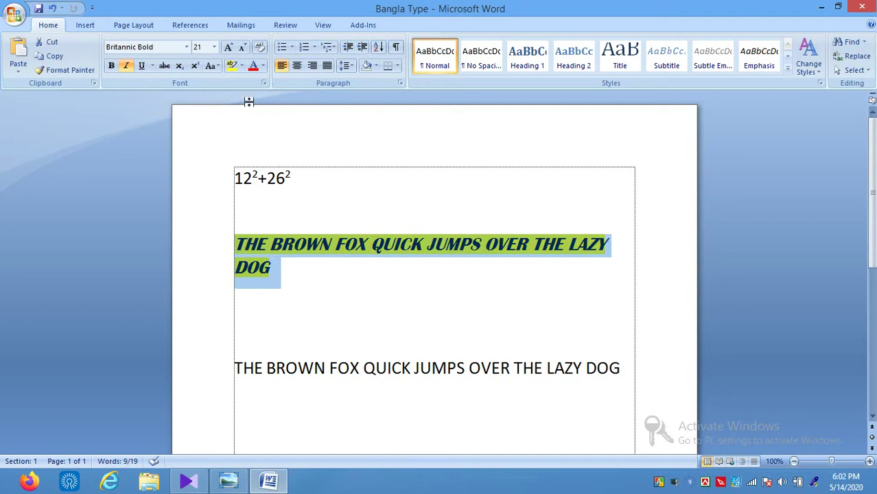
click(234, 68)
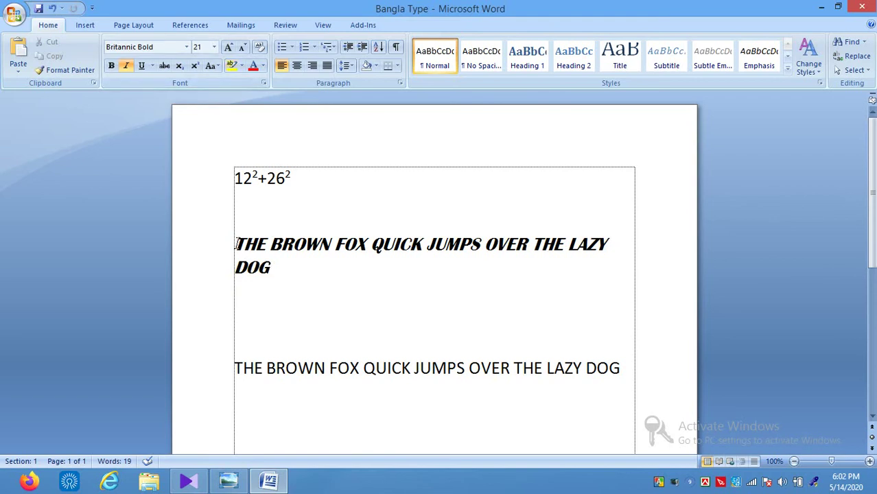
triple_click(237, 245)
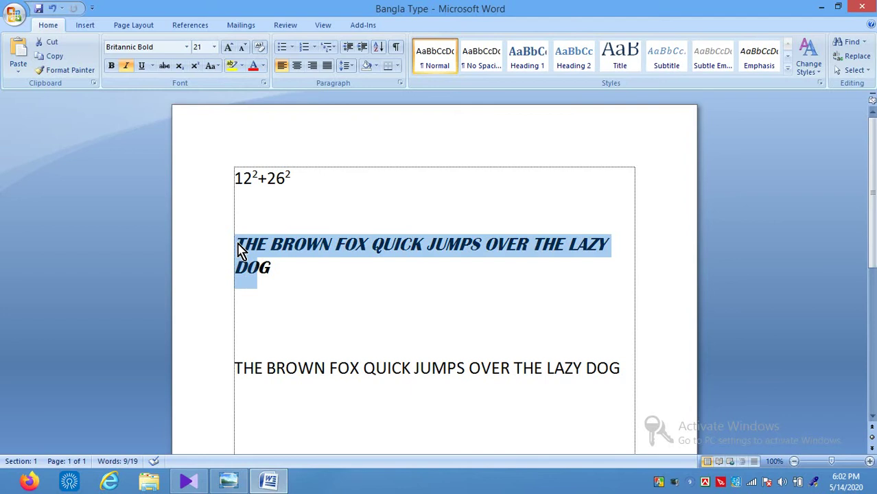
key(shift+Down)
key(shift+Up)
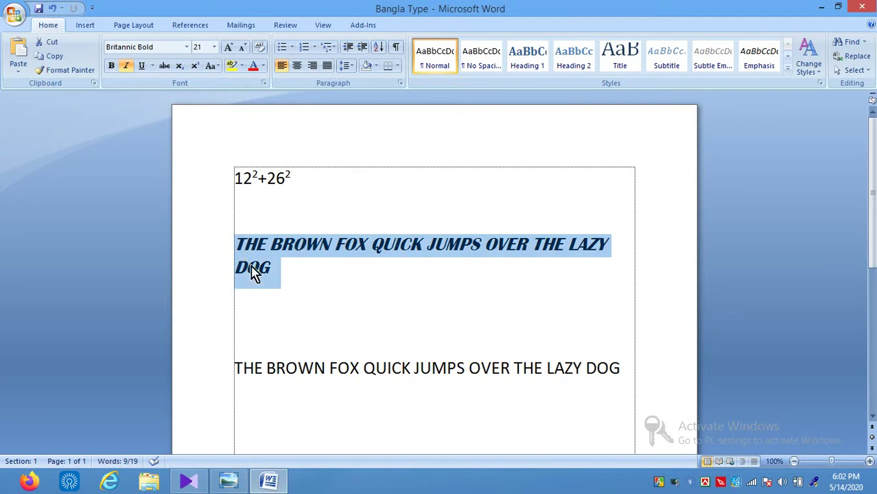
click(241, 67)
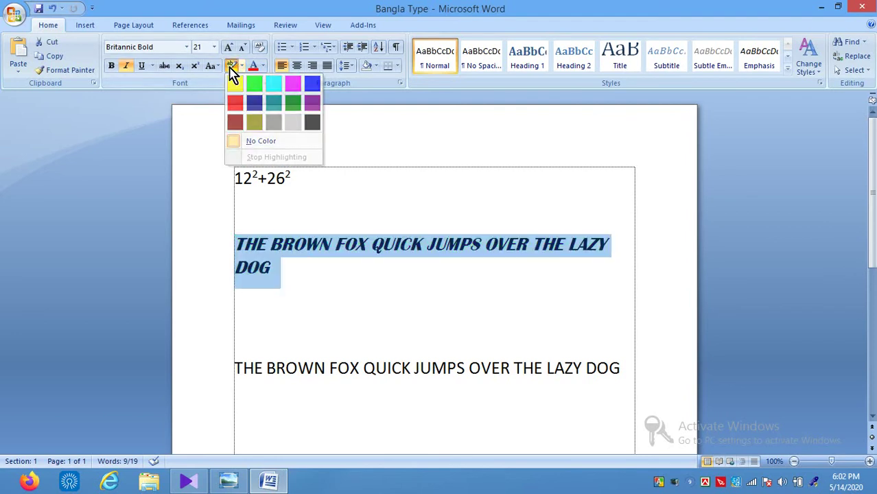
click(232, 71)
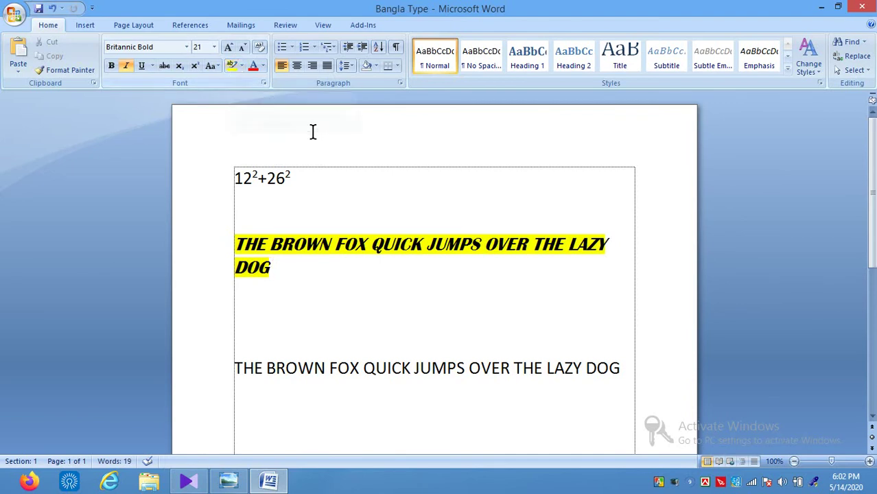
triple_click(276, 272)
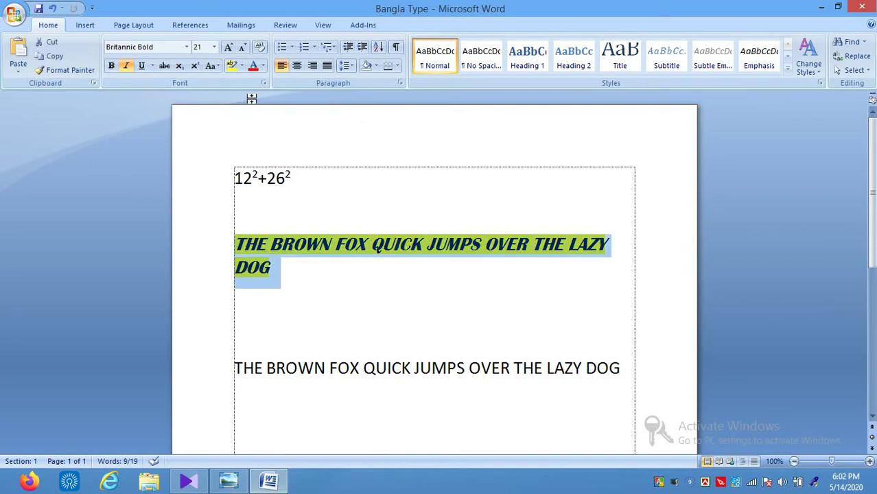
click(242, 66)
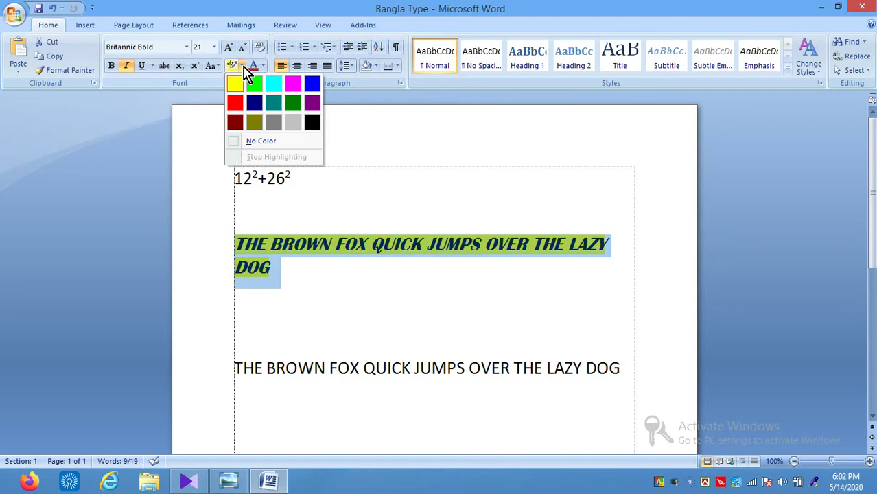
click(251, 140)
click(237, 245)
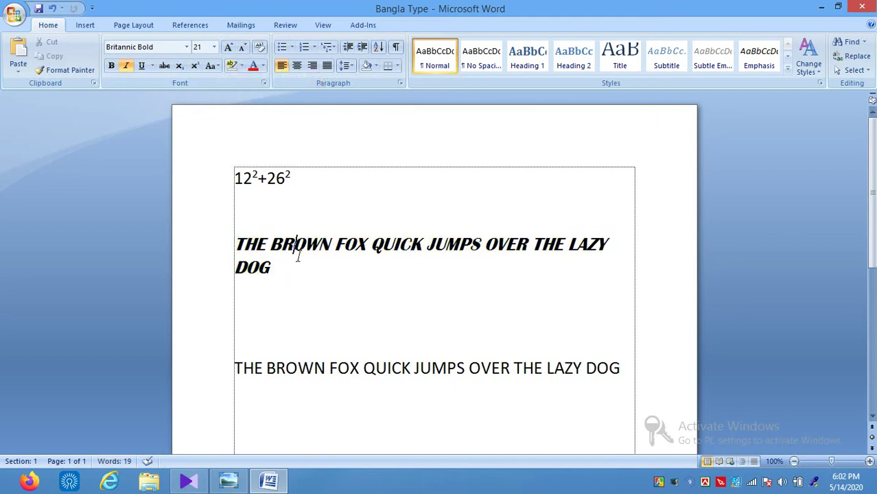
click(233, 247)
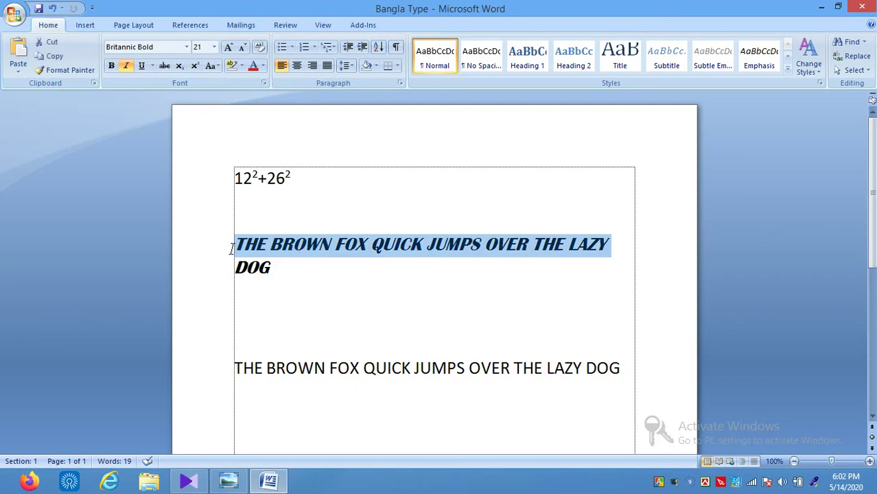
double_click(233, 252)
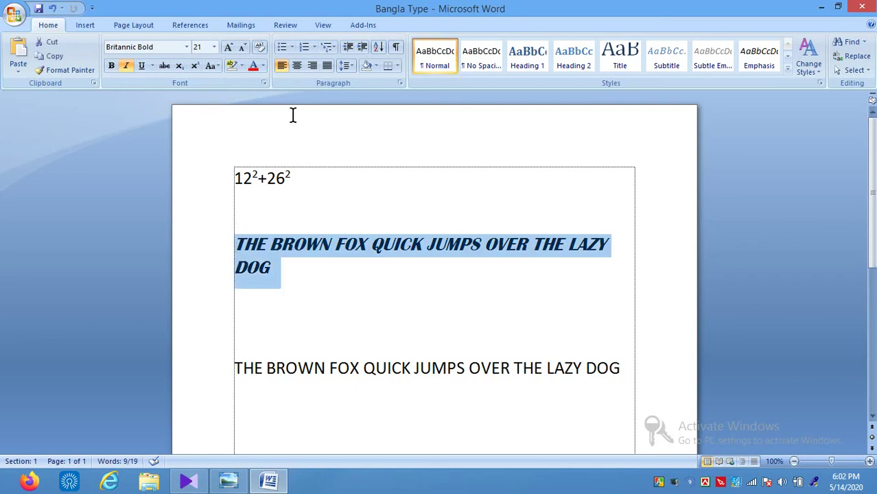
Colour the selected fox sentence green with Font Color.
click(263, 67)
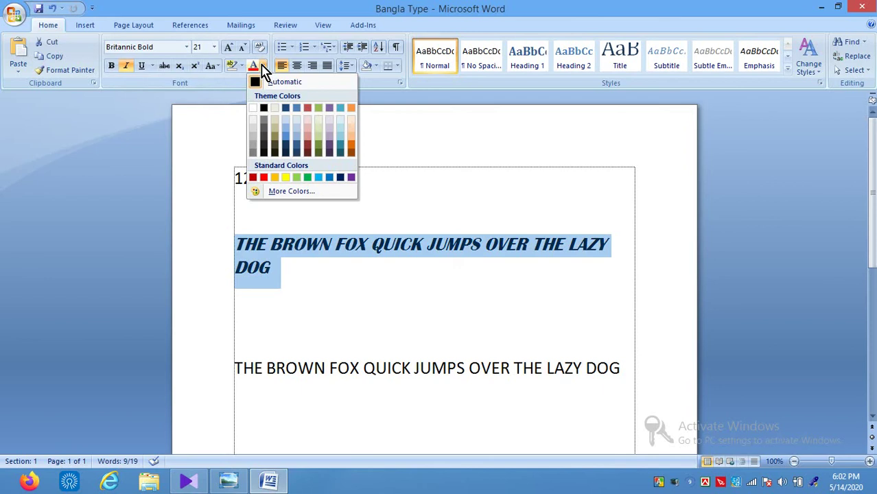
click(310, 182)
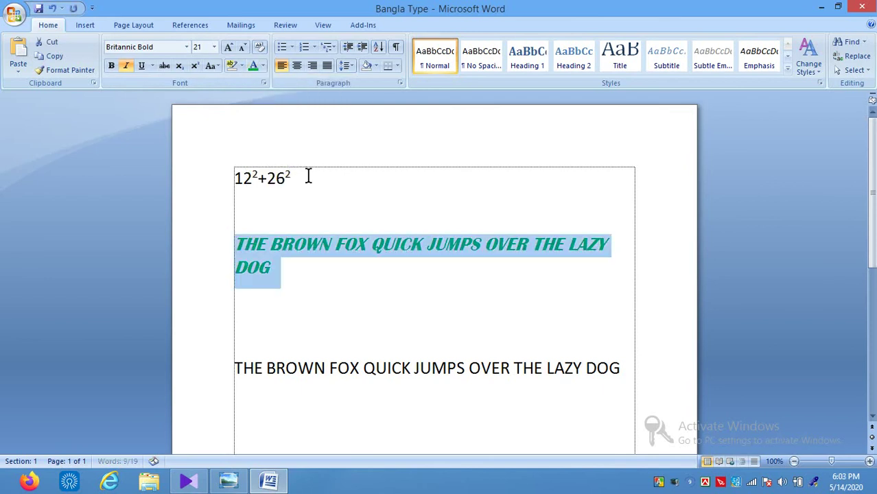
click(297, 296)
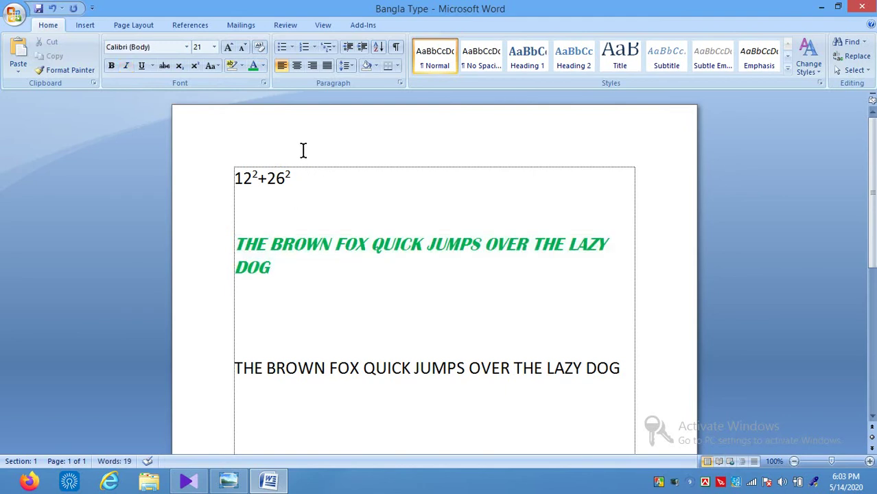
Check the Font dialog, cancel it, and put the cursor after DOG.
click(264, 84)
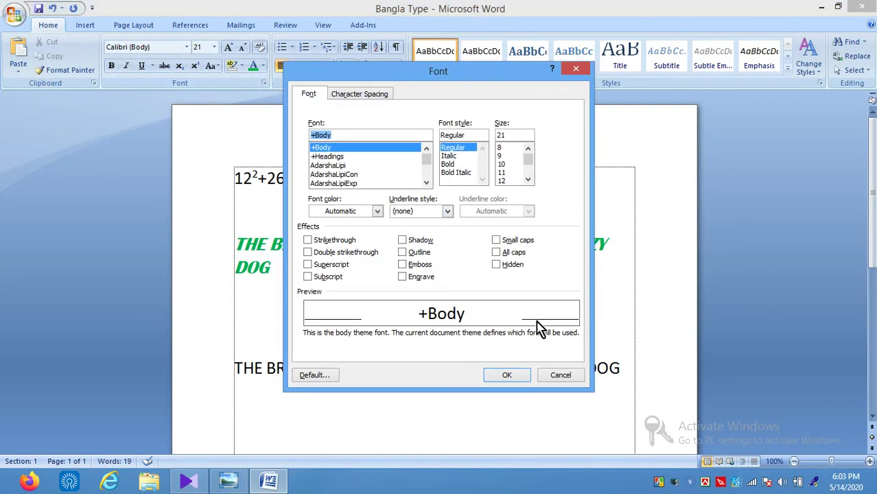
click(561, 371)
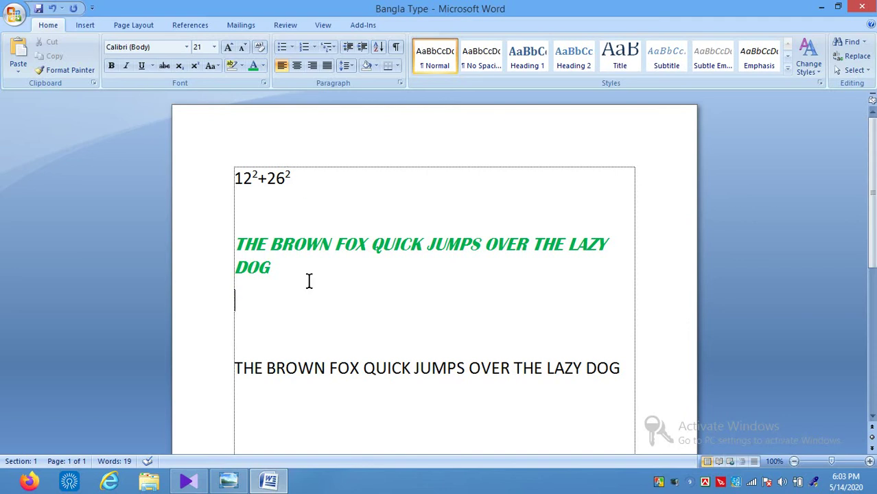
click(275, 267)
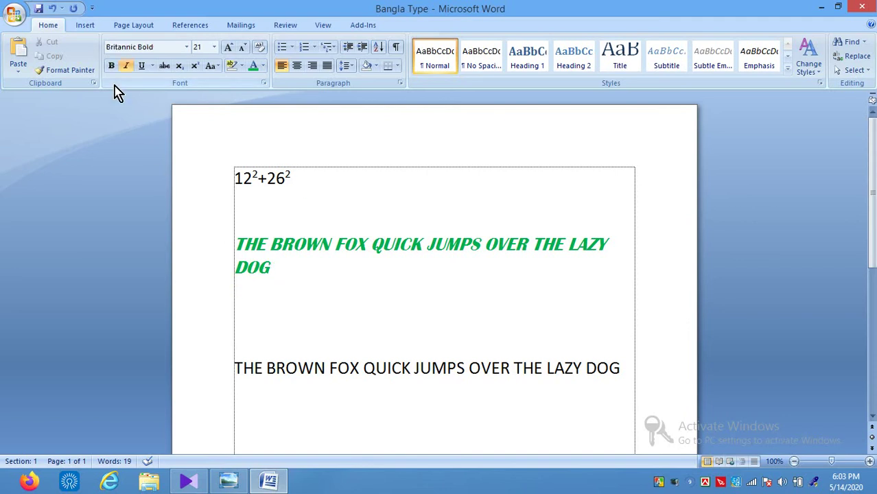
Convert the green fox sentence into orange-yellow gradient WordArt in Impact 36.
click(85, 25)
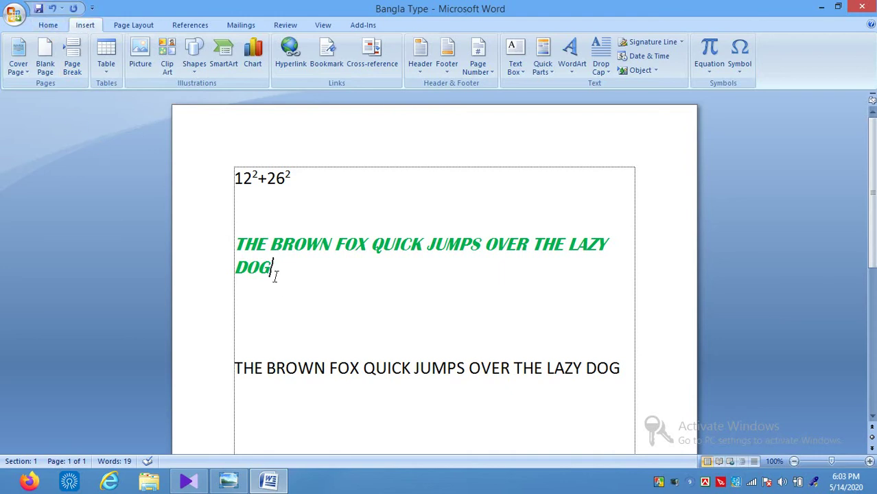
click(237, 245)
drag(236, 245, 278, 261)
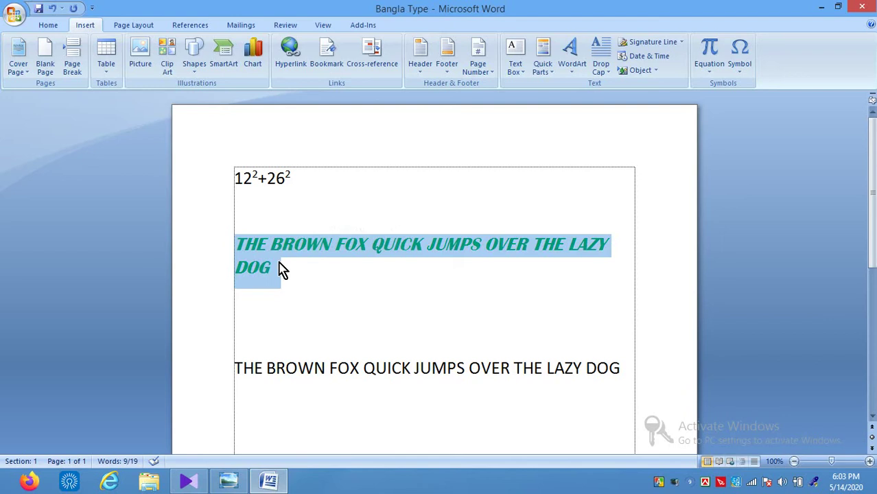
click(578, 73)
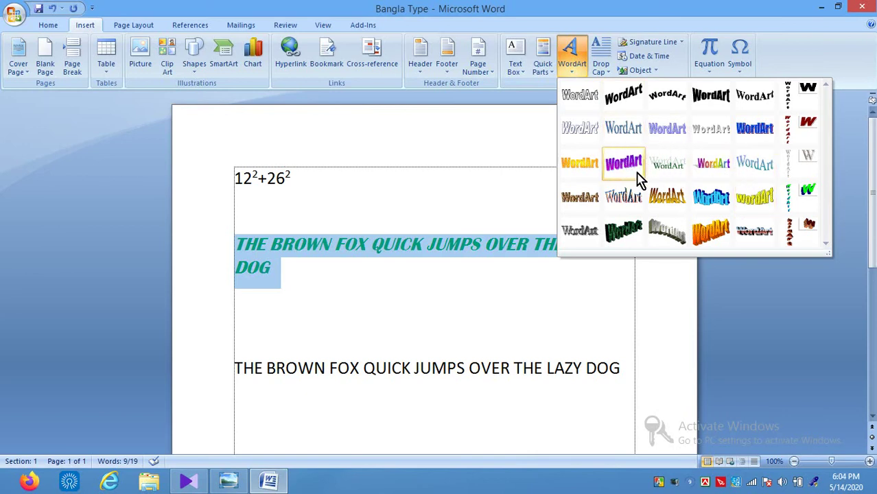
click(595, 168)
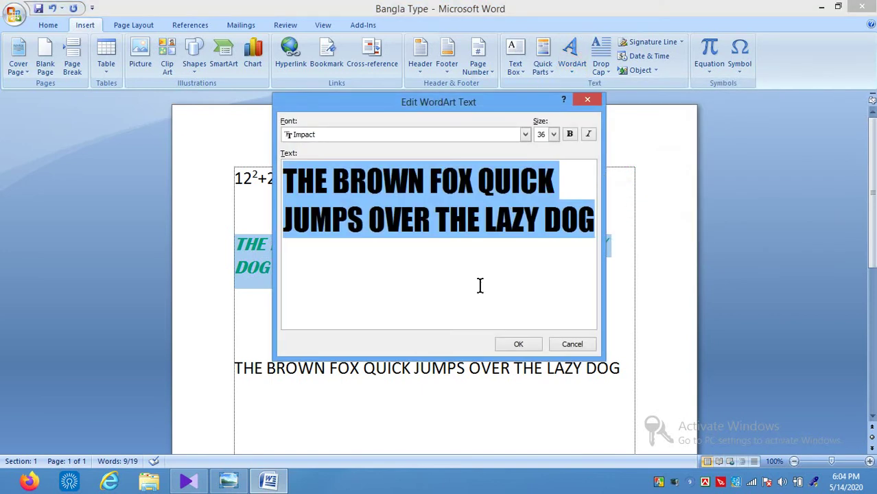
click(514, 345)
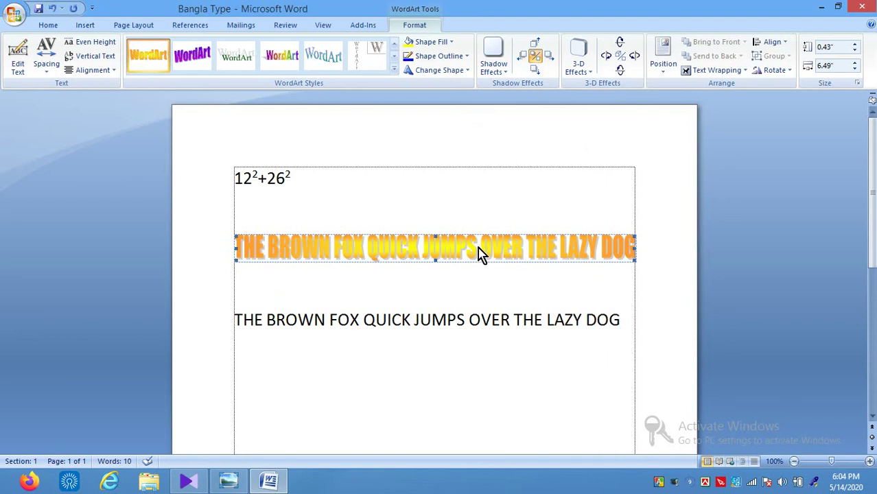
Try parallel and perspective 3-D effects on the fox WordArt.
click(550, 57)
click(580, 58)
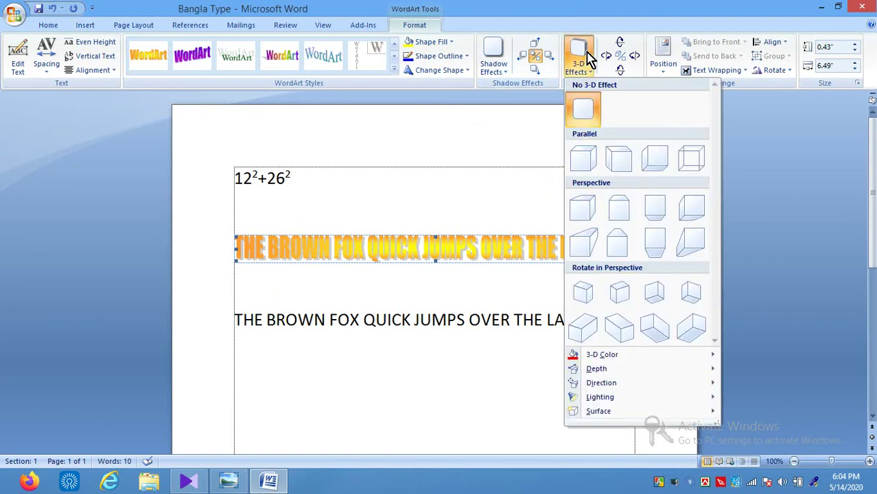
click(592, 165)
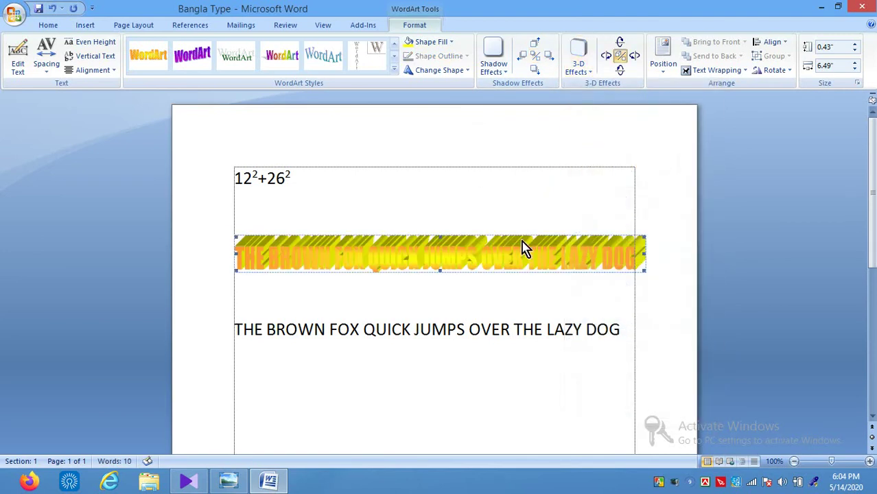
click(586, 69)
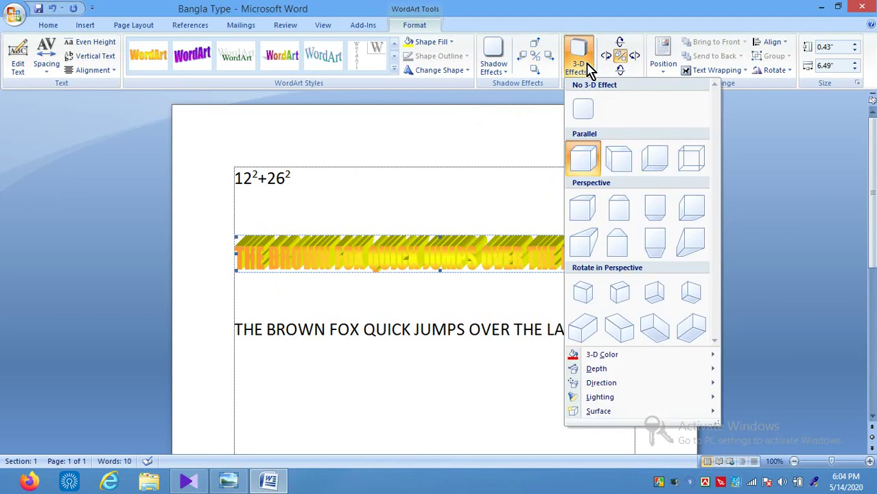
click(688, 157)
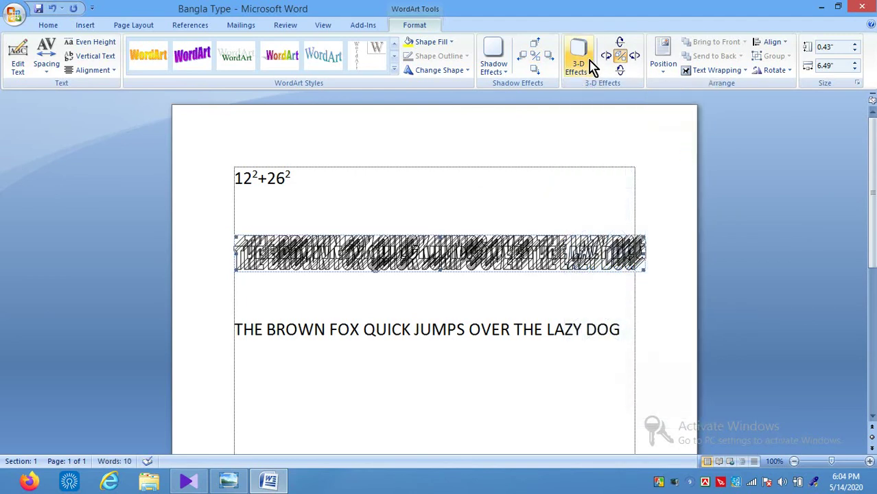
click(584, 65)
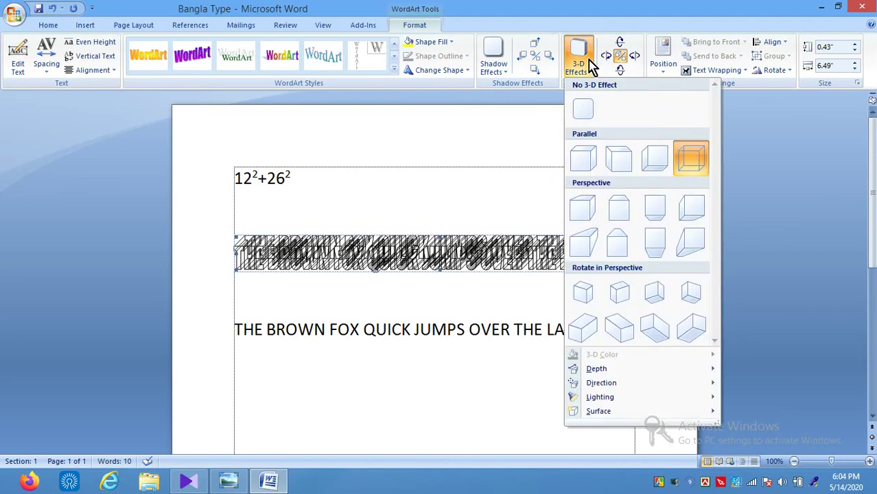
click(582, 242)
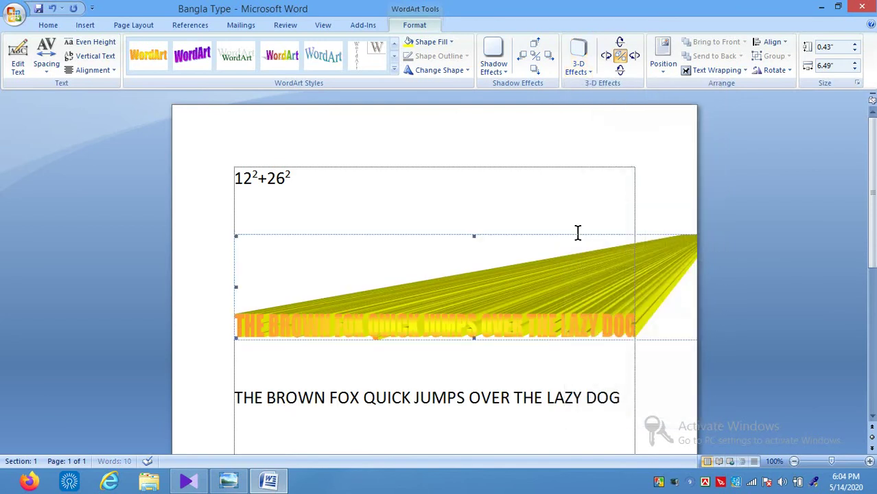
Choose No 3-D Effect so the WordArt is flat again.
click(584, 68)
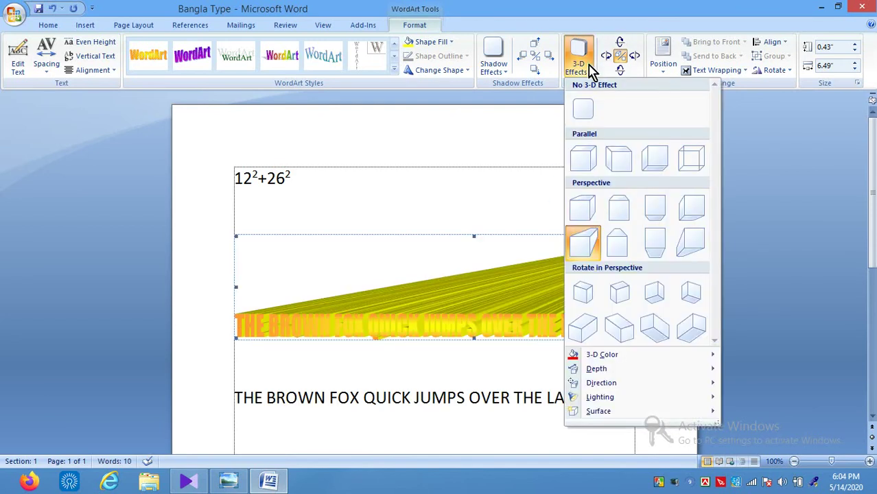
click(581, 122)
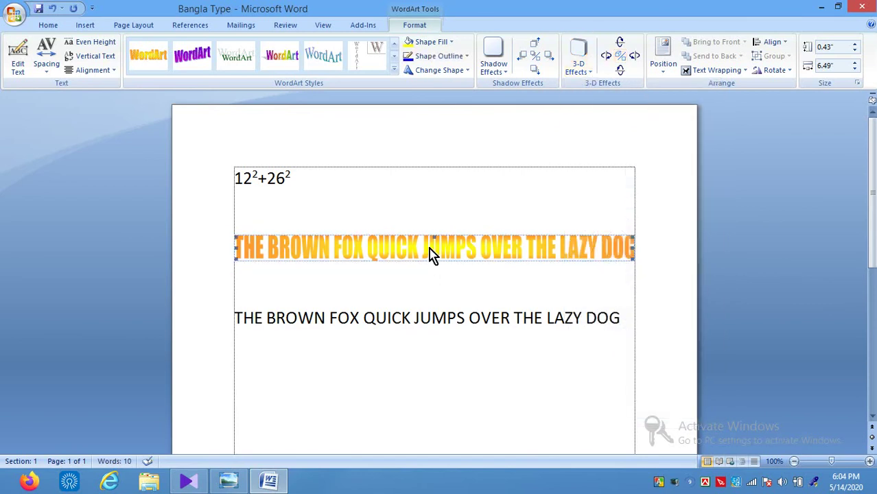
right_click(431, 251)
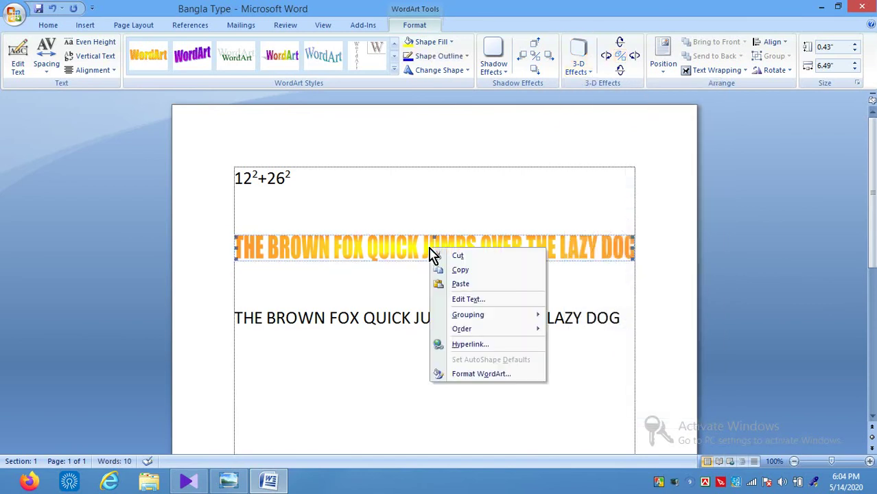
Set the WordArt layout to Behind text in Format WordArt.
click(477, 372)
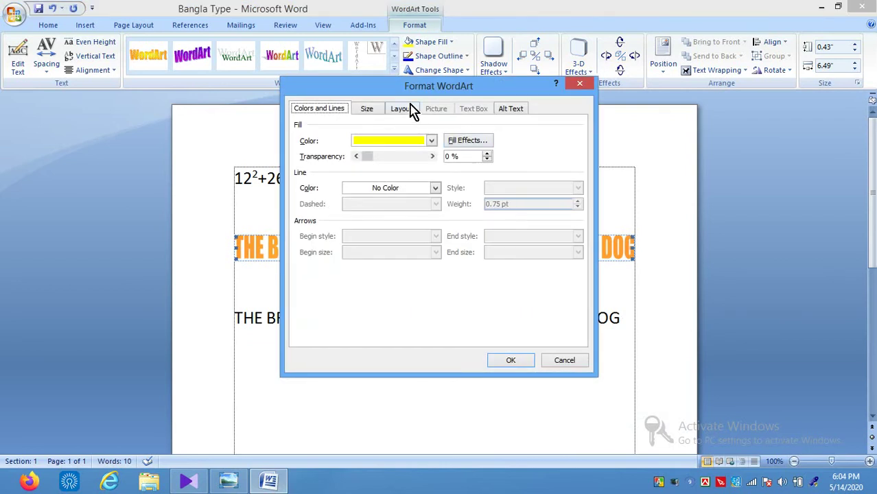
click(410, 110)
click(499, 152)
click(512, 362)
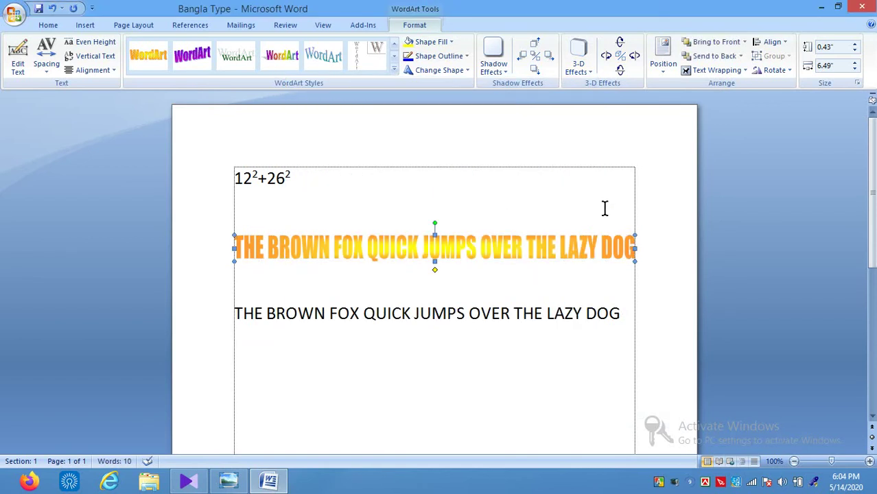
Apply a yellow perspective 3-D extrusion and swing it toward the right.
click(575, 61)
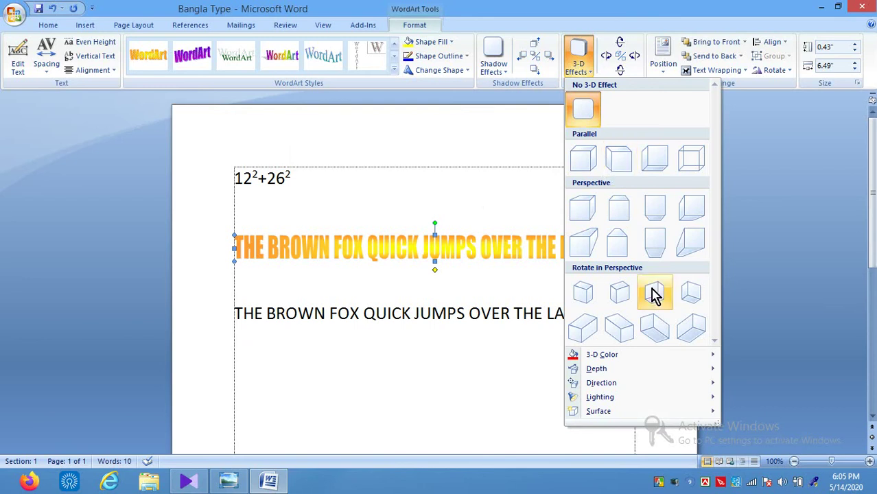
click(651, 239)
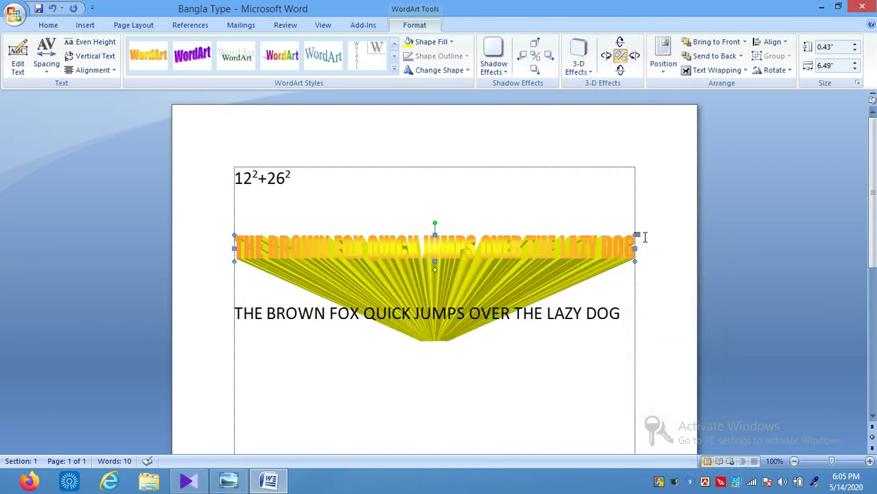
click(619, 71)
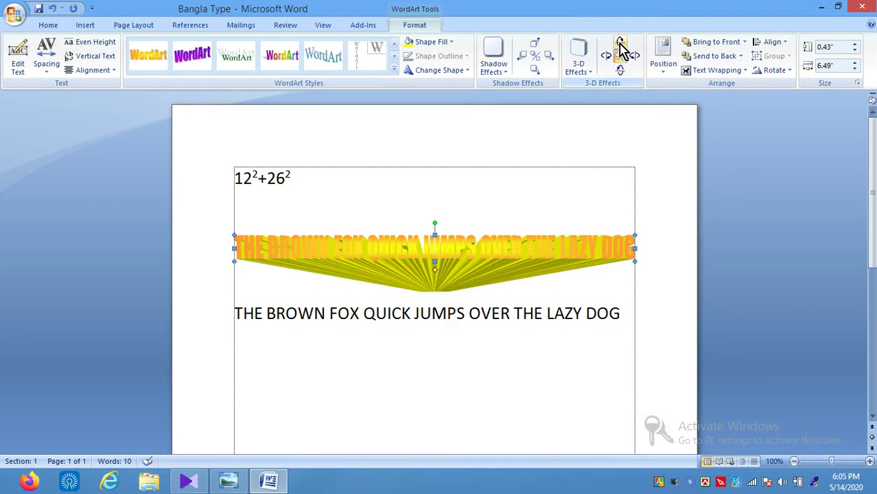
click(619, 44)
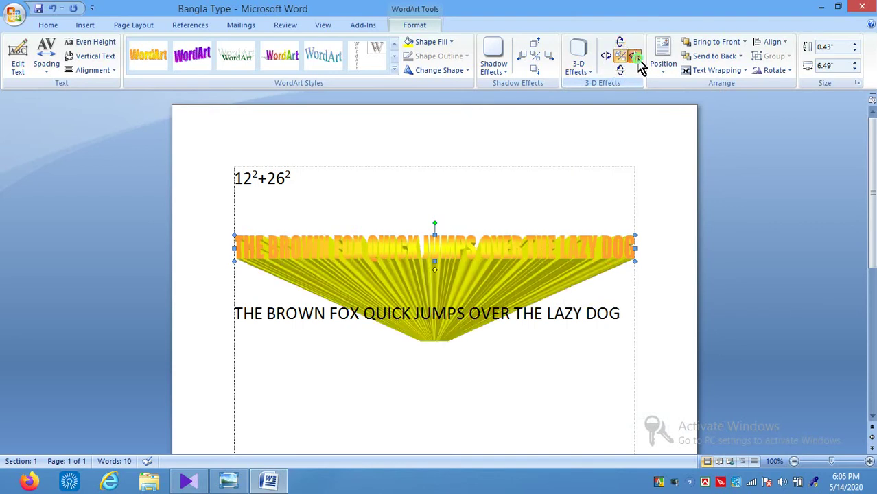
click(635, 57)
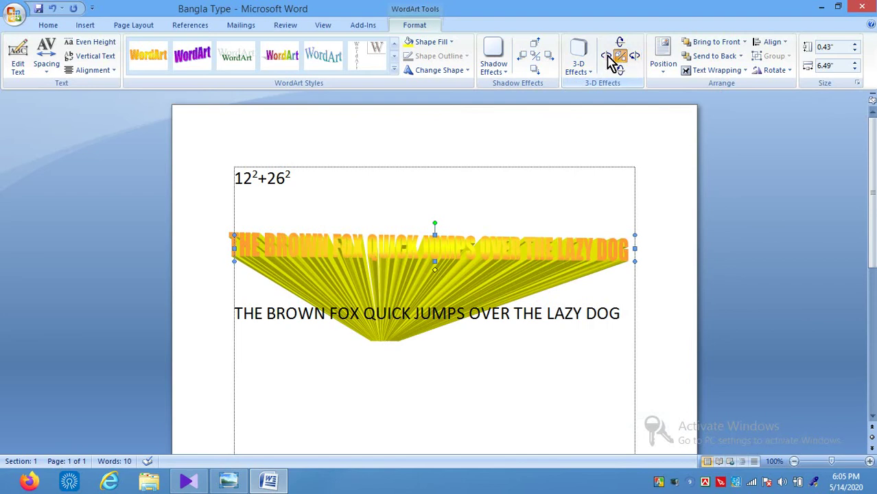
click(607, 56)
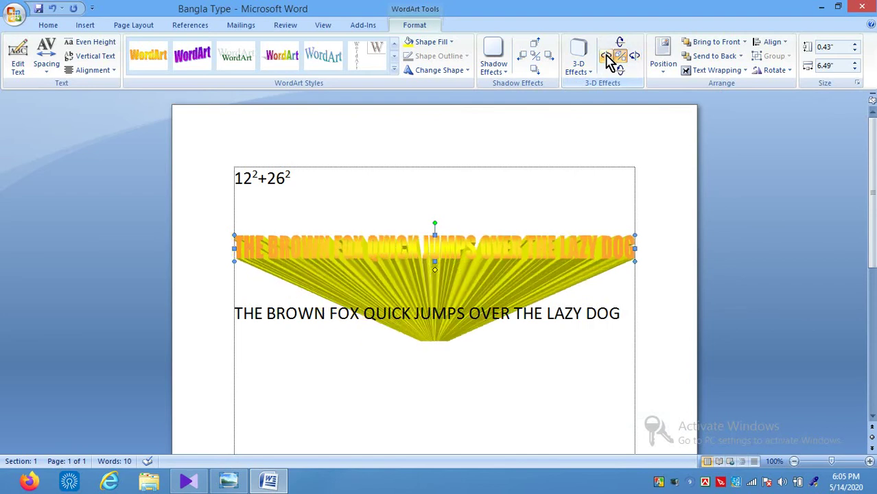
click(607, 57)
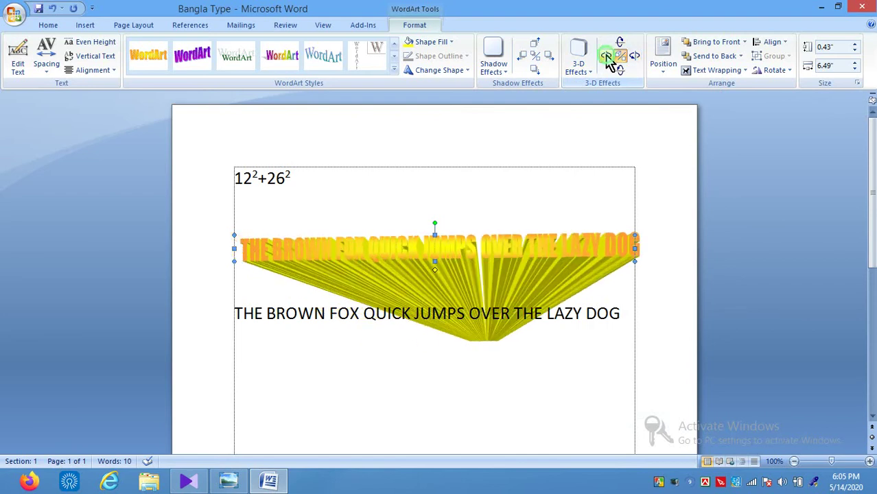
click(607, 57)
click(607, 57)
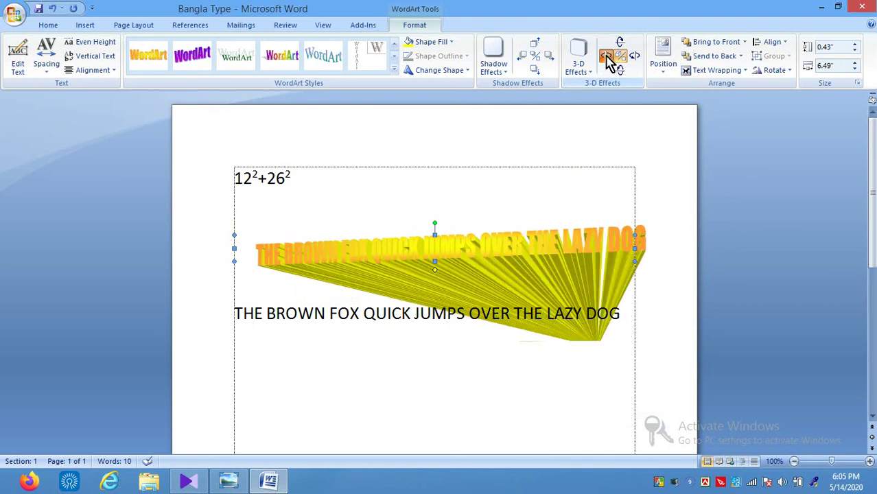
click(606, 57)
click(606, 56)
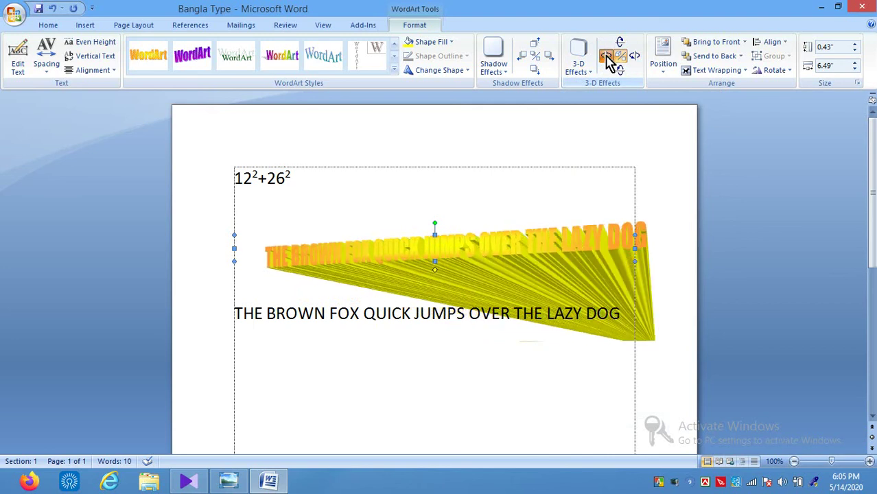
Tilt the extrusion back left and down so it fans below the headline.
click(632, 59)
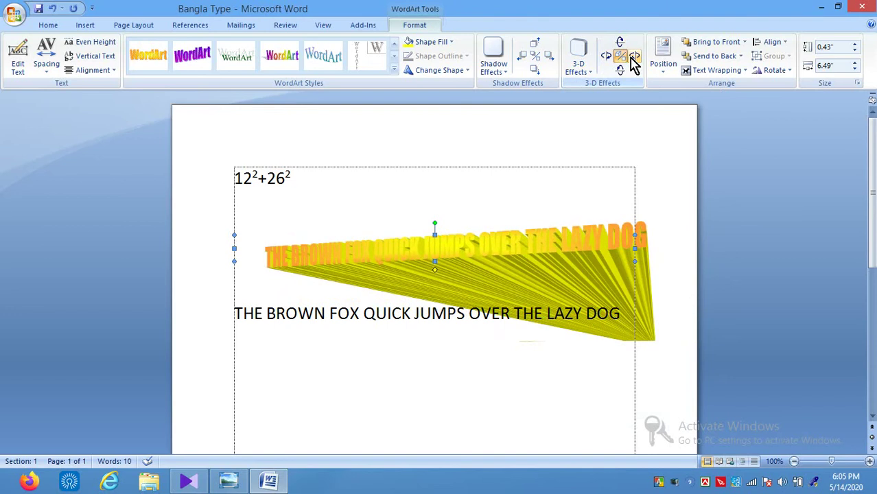
click(633, 59)
click(633, 59)
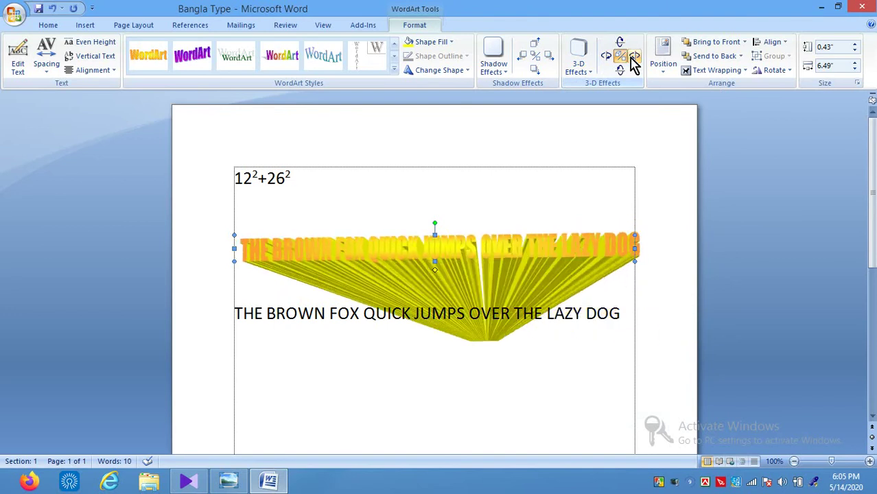
click(633, 59)
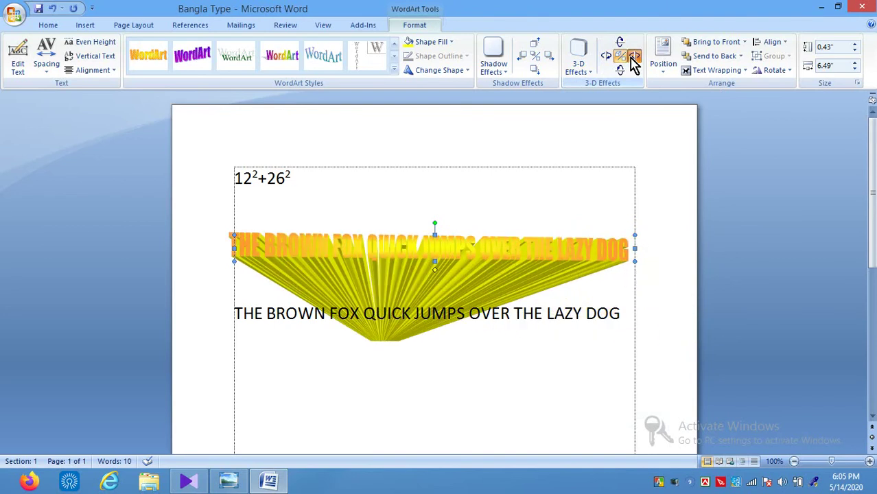
click(632, 59)
click(622, 71)
click(622, 72)
click(621, 71)
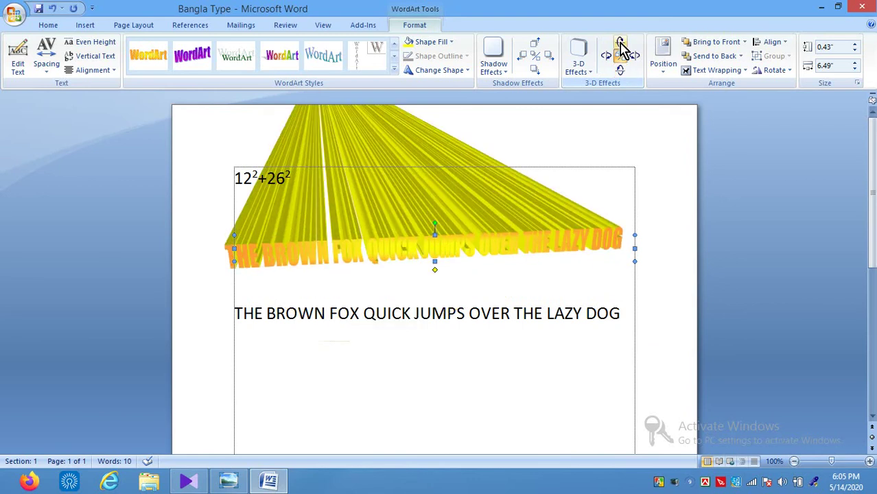
click(620, 44)
click(621, 44)
click(621, 44)
click(620, 44)
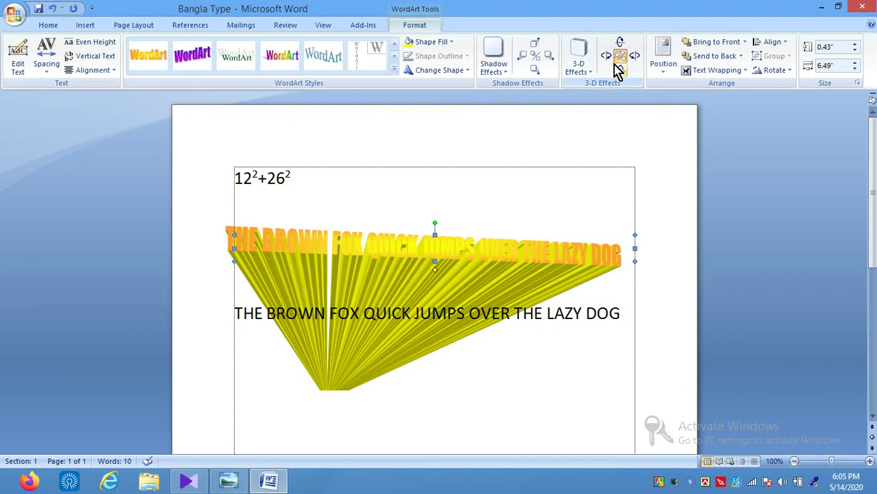
click(662, 74)
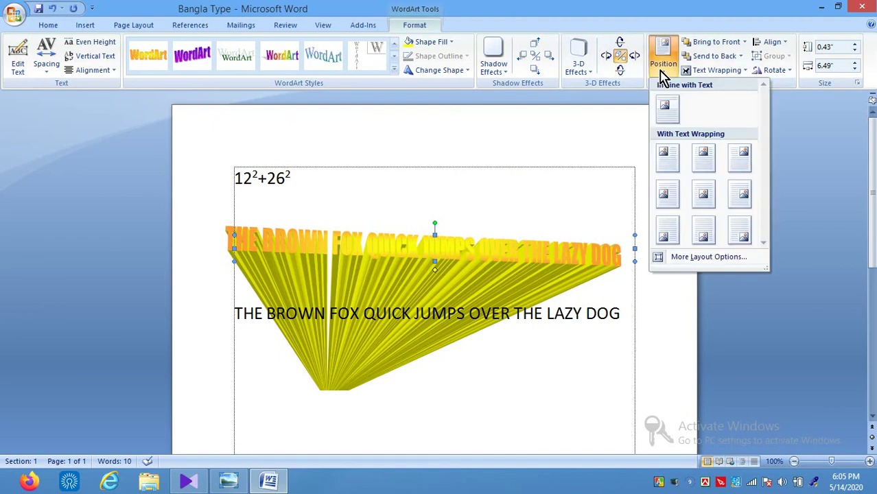
Apply a Rotate in Perspective 3-D preset and tilt the lettering so its depth rises behind.
click(632, 79)
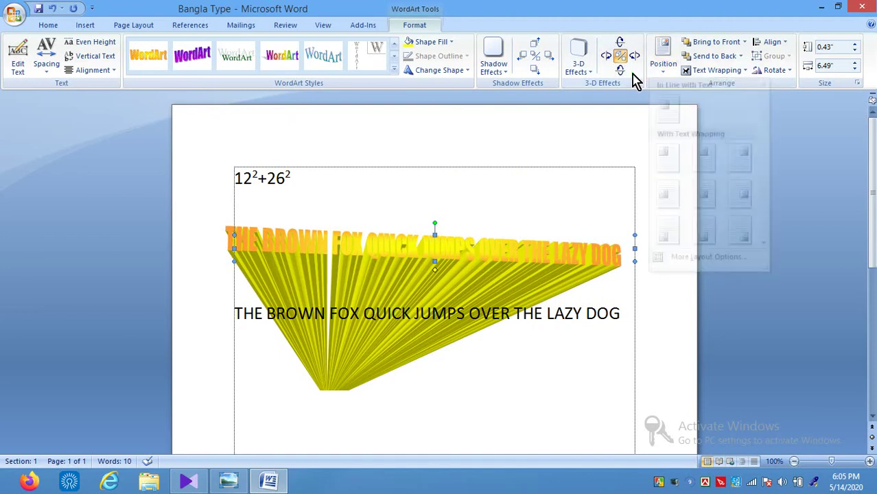
click(588, 72)
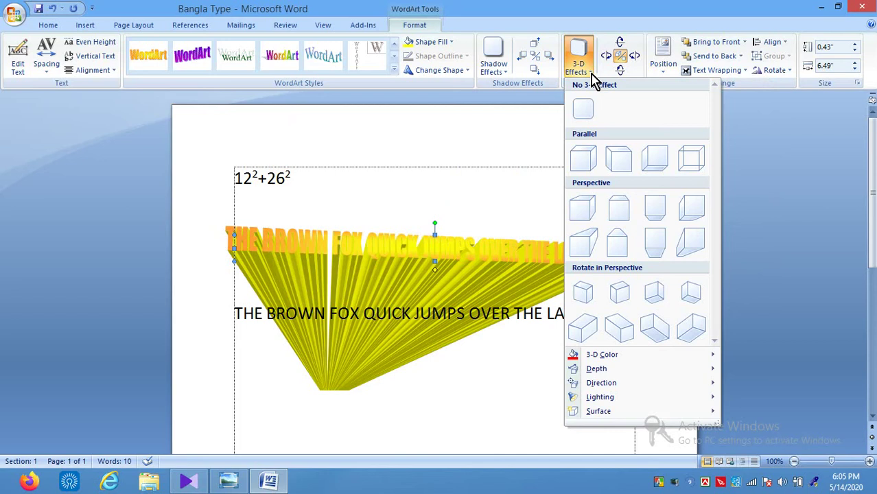
click(589, 296)
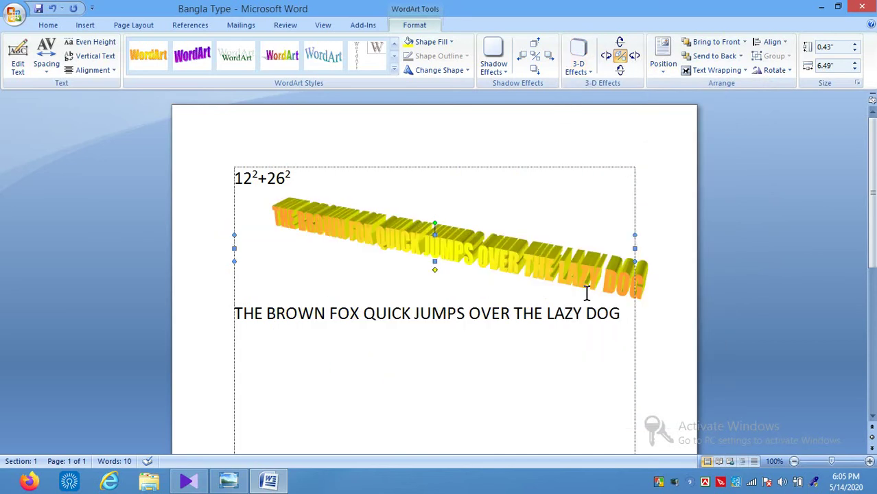
click(619, 71)
click(619, 71)
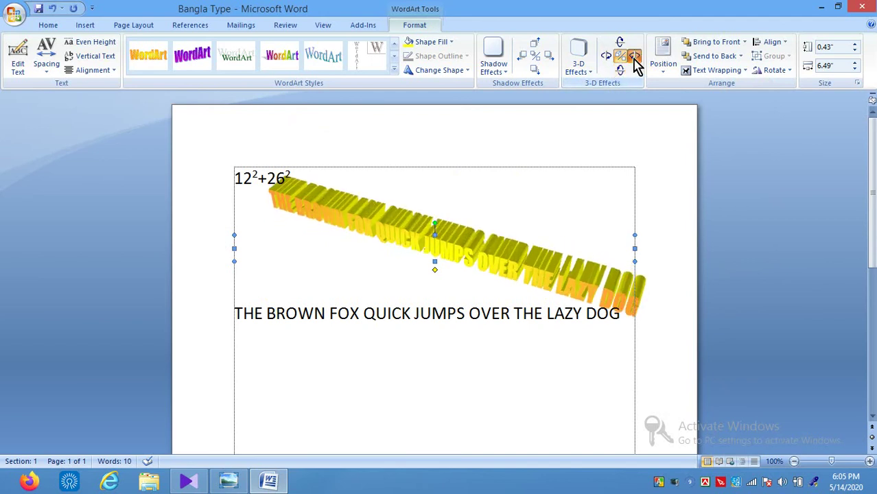
click(634, 59)
click(634, 59)
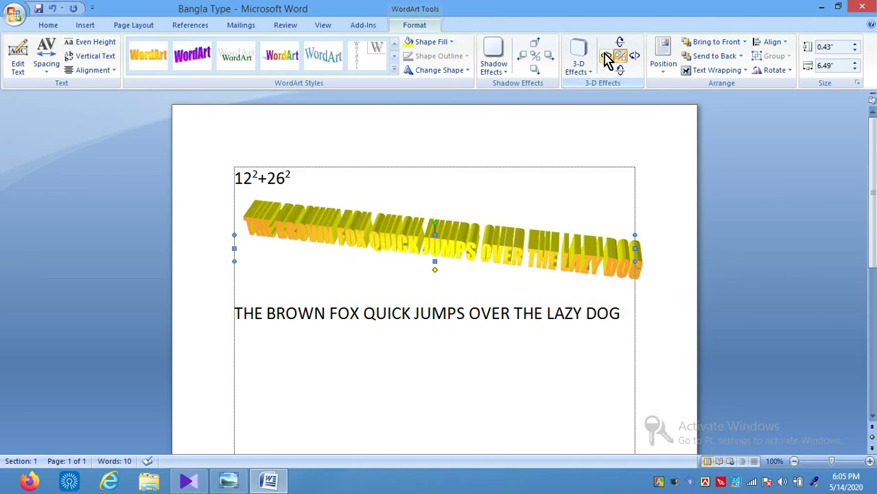
click(619, 46)
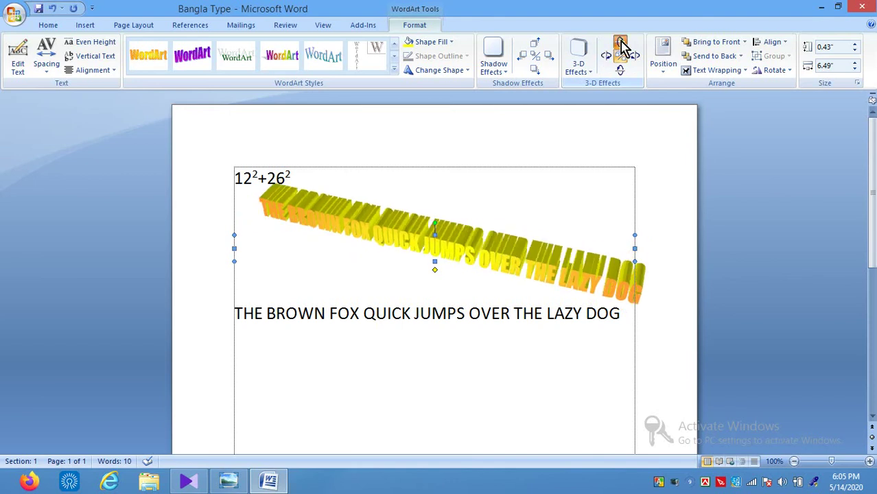
click(621, 46)
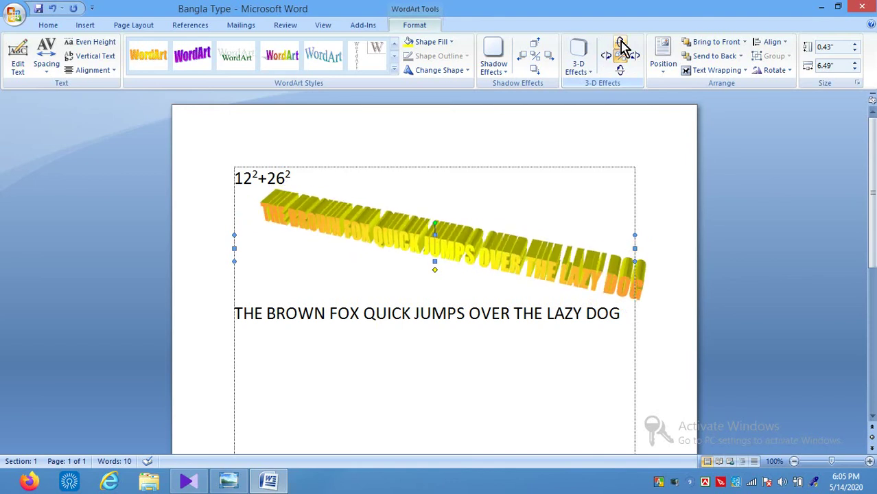
click(508, 72)
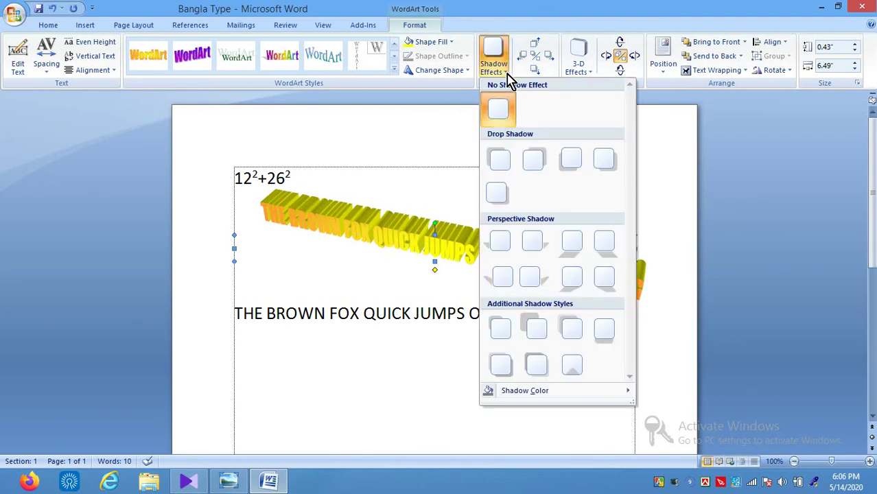
Replace the 3-D extrusion with a grey shadow offset above-left and check it.
click(569, 276)
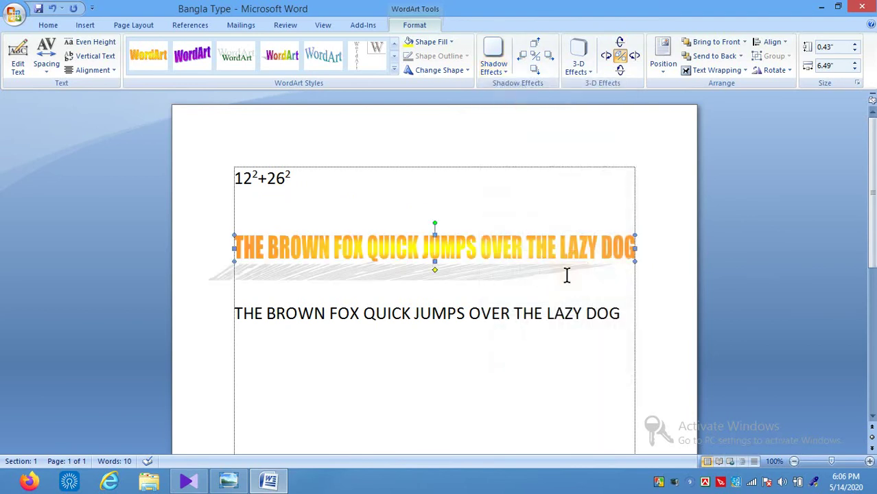
click(509, 77)
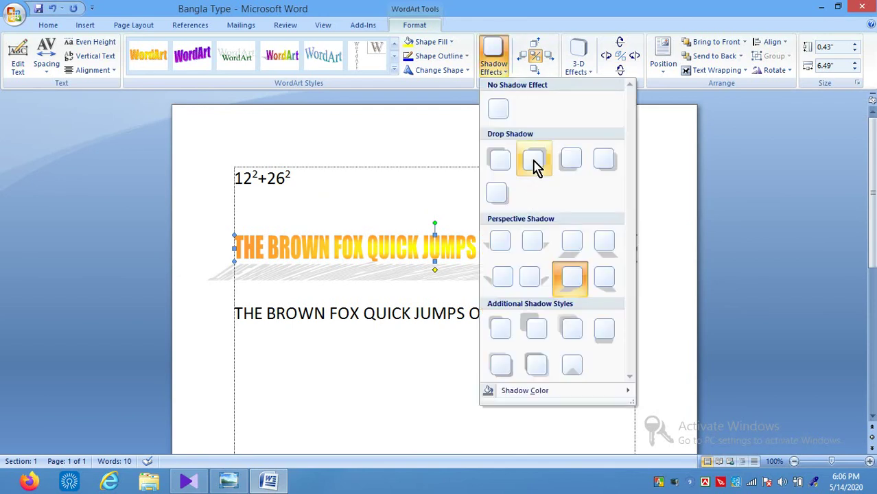
click(533, 159)
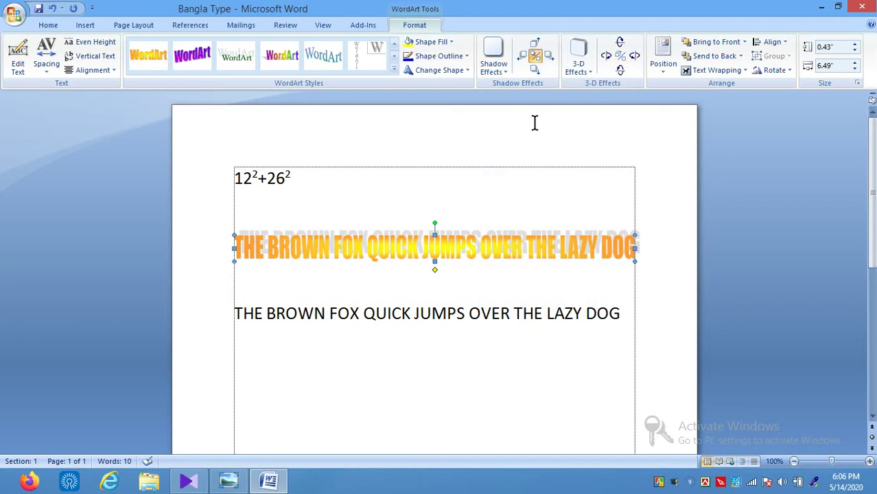
click(508, 70)
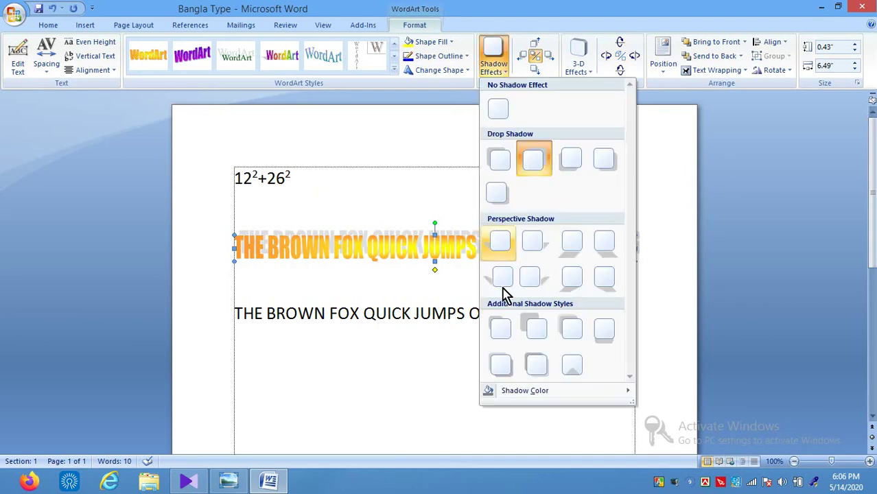
click(503, 328)
click(541, 197)
click(482, 243)
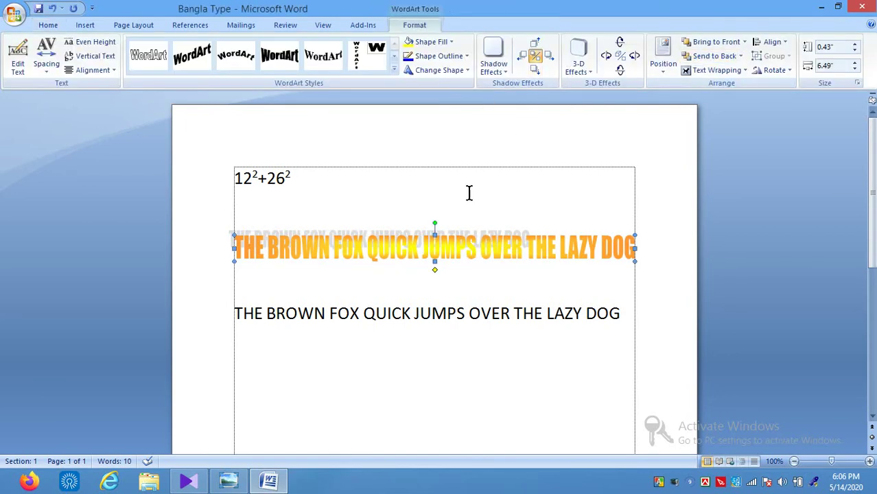
click(405, 291)
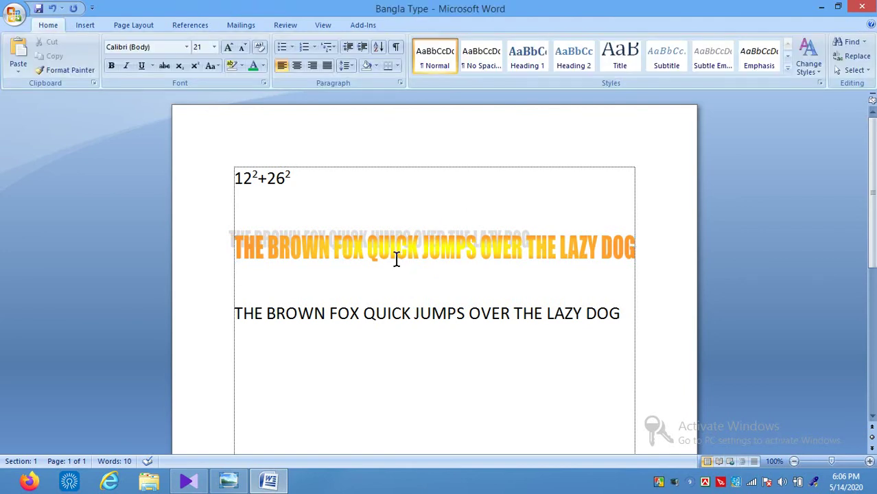
Select the plain fox sentence line to copy it.
click(95, 29)
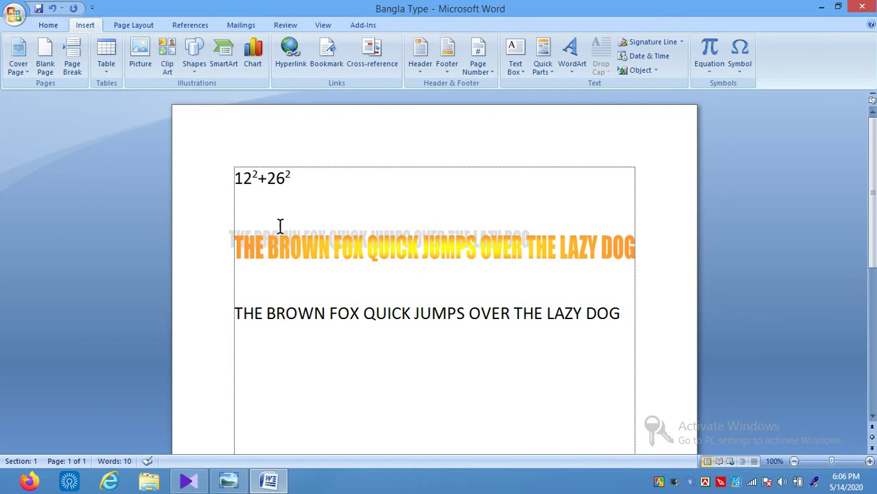
click(276, 312)
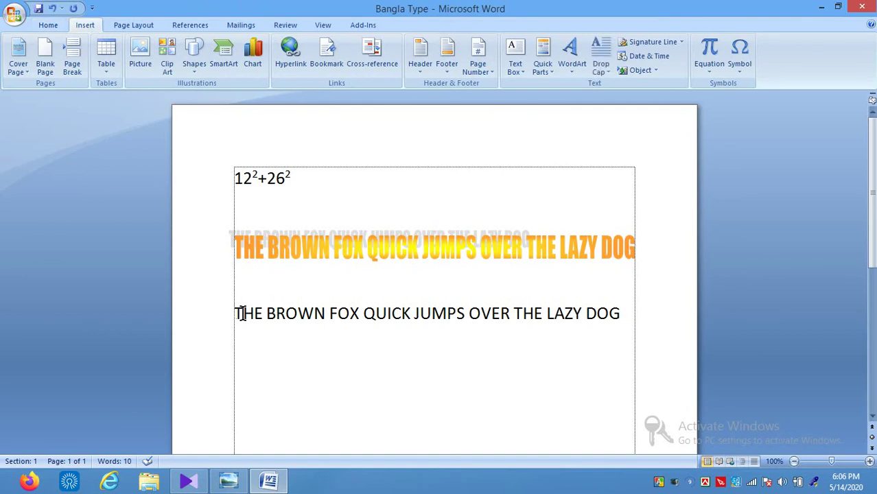
click(575, 65)
click(508, 160)
key(shift+Right)
key(shift+Right)
key(shift+Right)
key(shift+Right)
key(shift+Right)
key(shift+Right)
key(shift+Right)
key(shift+Right)
key(shift+Right)
key(shift+Right)
key(shift+Right)
key(shift+Right)
key(shift+Right)
key(shift+Right)
key(shift+Left)
key(ctrl+c)
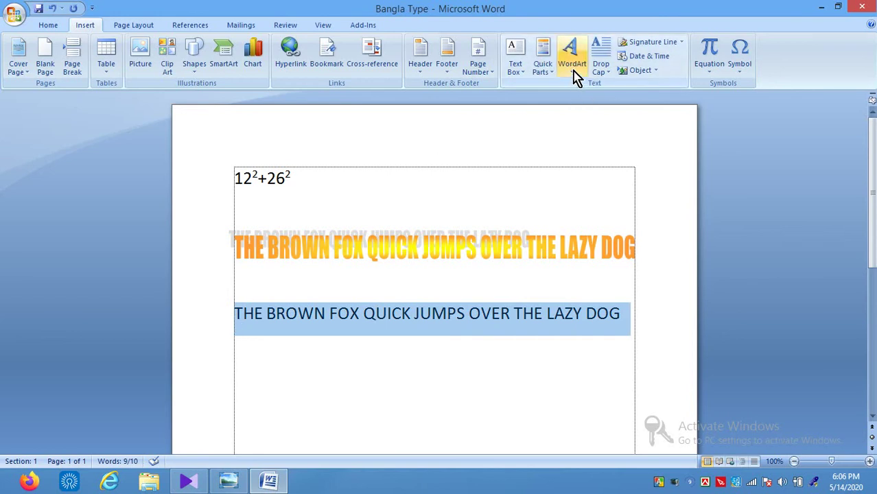
Insert purple-style WordArt below the orange one, pasting the sentence in Impact 36.
click(415, 299)
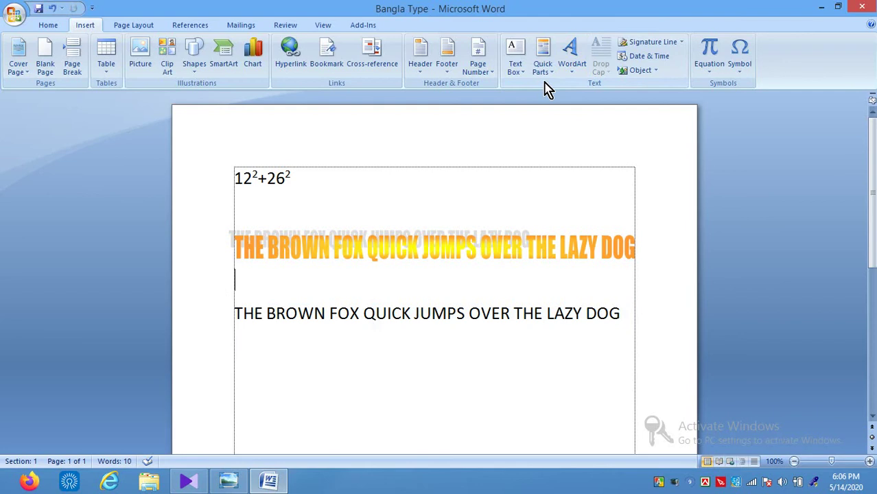
click(571, 63)
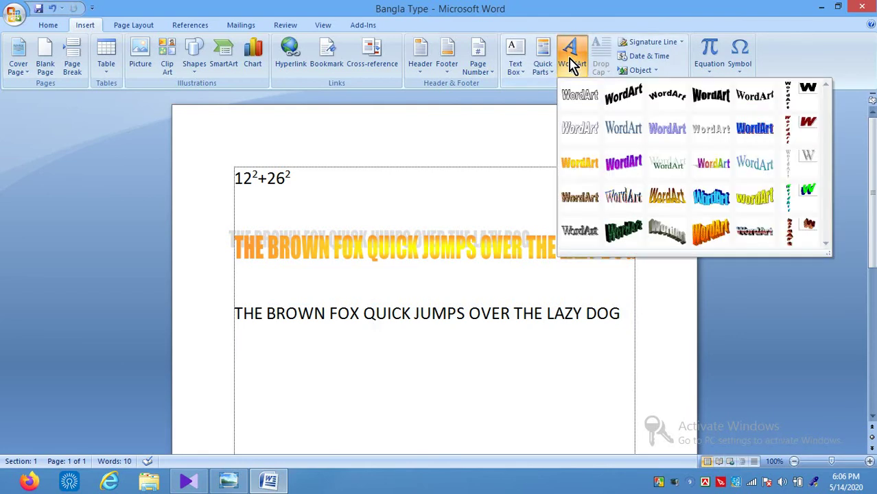
click(622, 171)
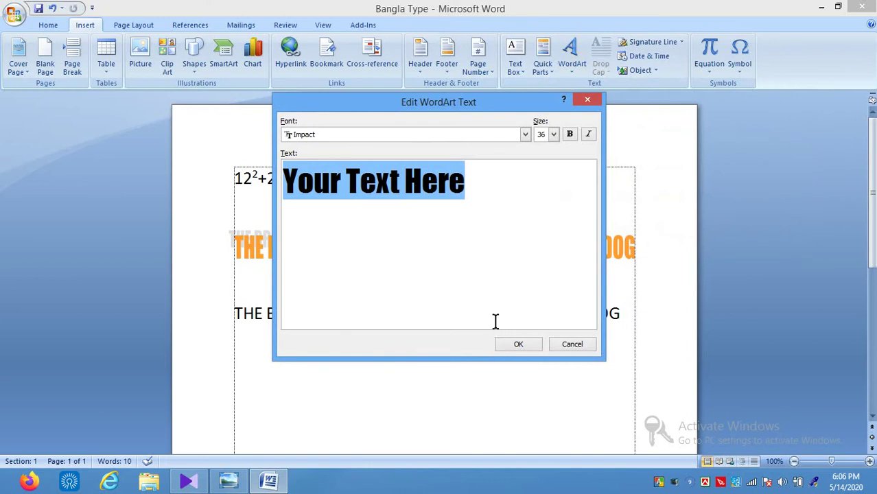
key(ctrl+v)
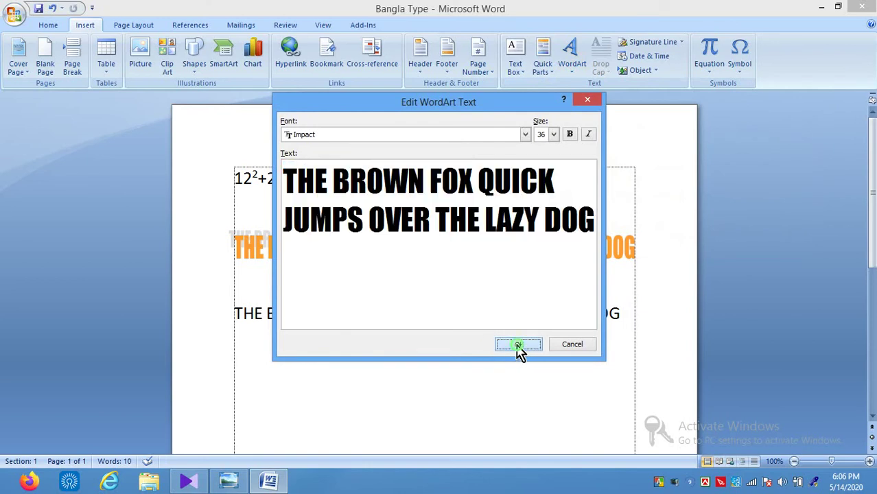
click(516, 344)
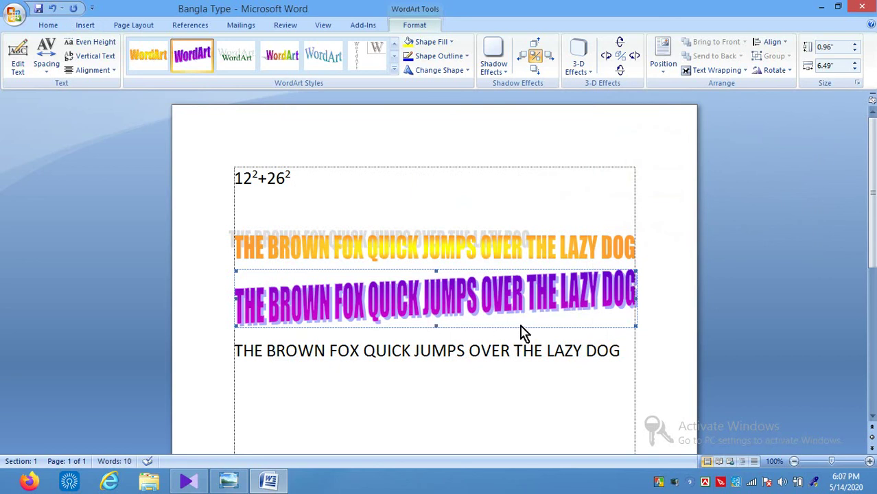
Set the purple WordArt to Behind text wrapping and drag it below the plain line.
right_click(509, 310)
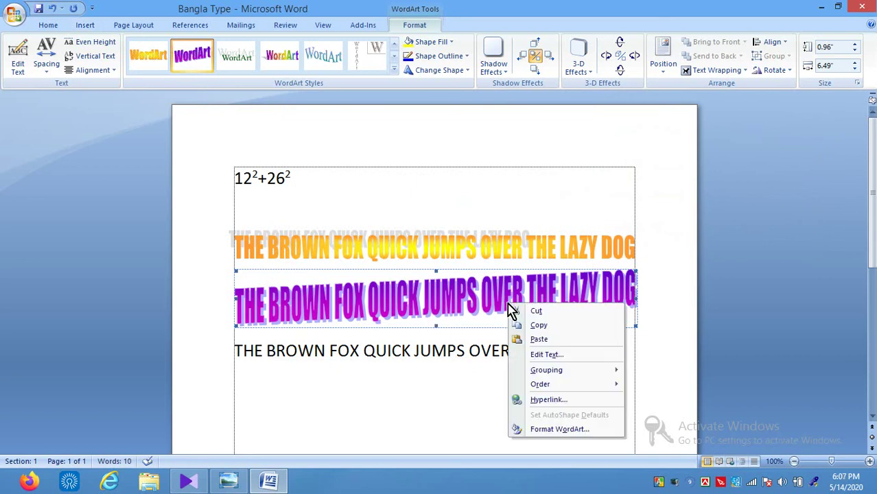
click(549, 430)
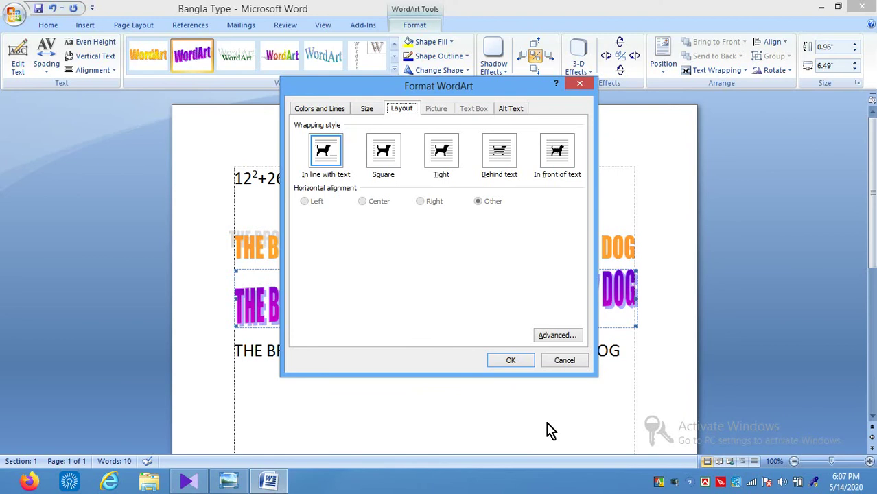
click(446, 150)
click(497, 148)
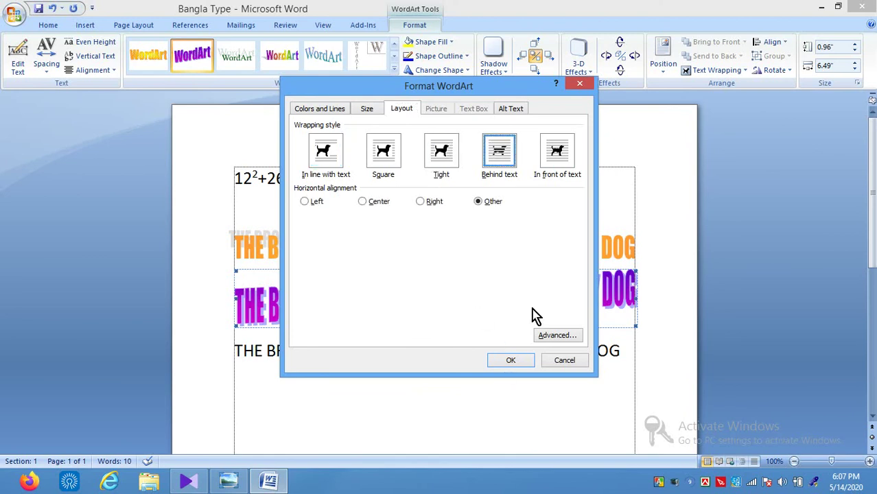
click(508, 363)
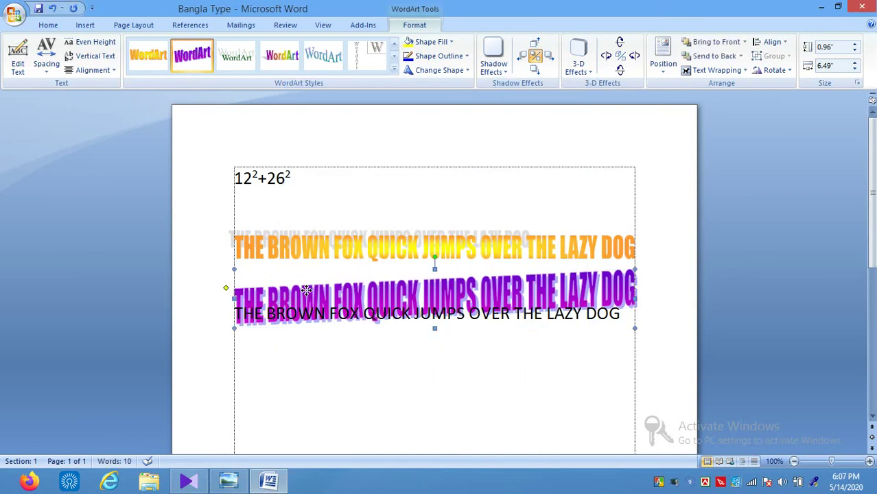
drag(305, 343, 304, 359)
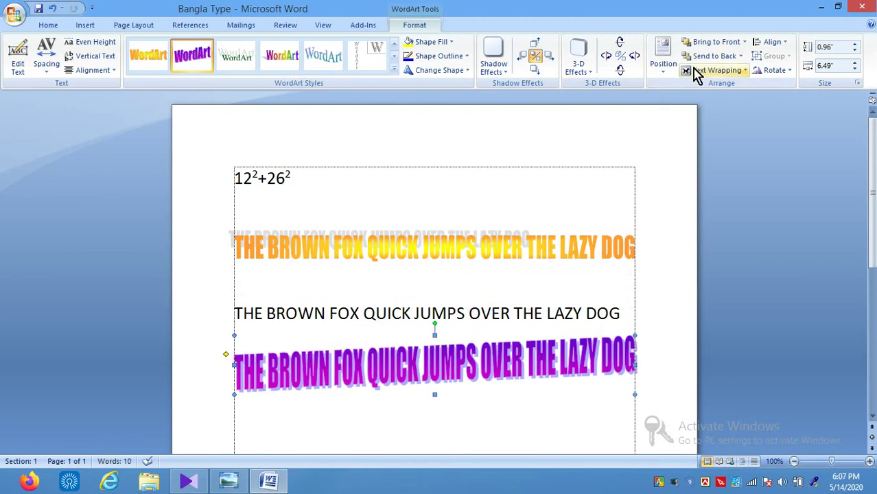
Tilt the purple WordArt with the 3-D tilt buttons.
click(628, 58)
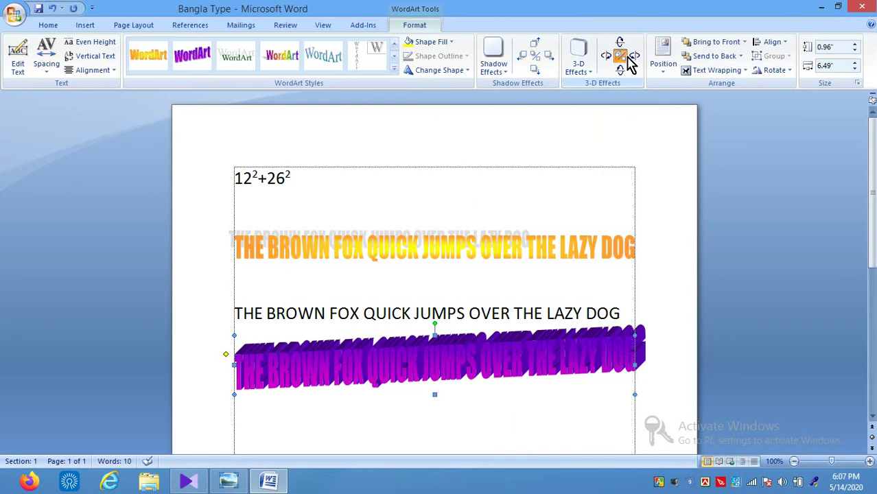
click(635, 58)
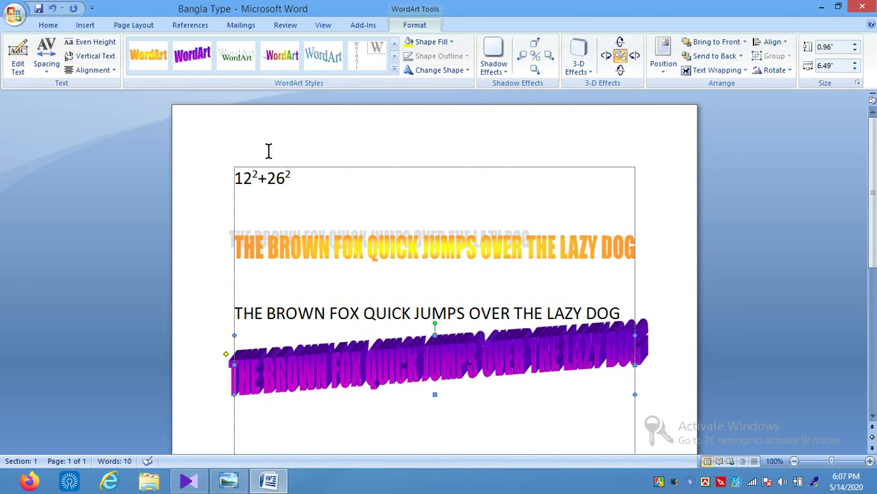
click(362, 180)
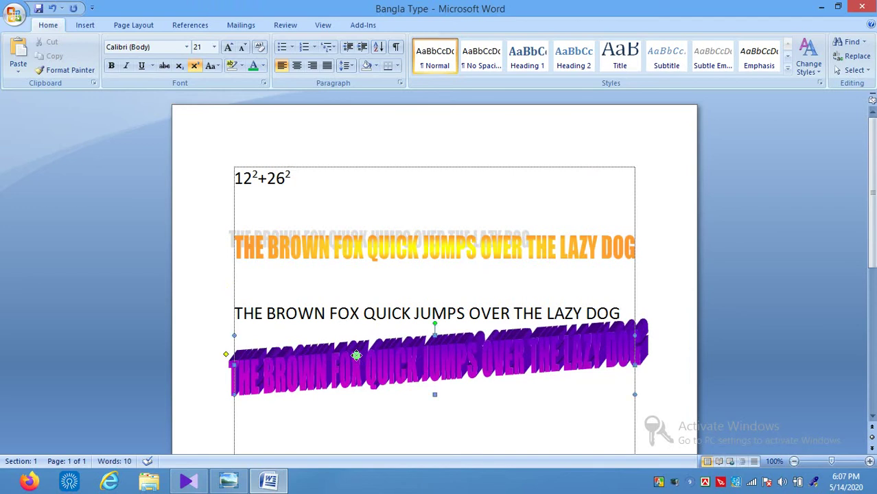
Apply the black arched style from the WordArt Styles gallery.
click(356, 355)
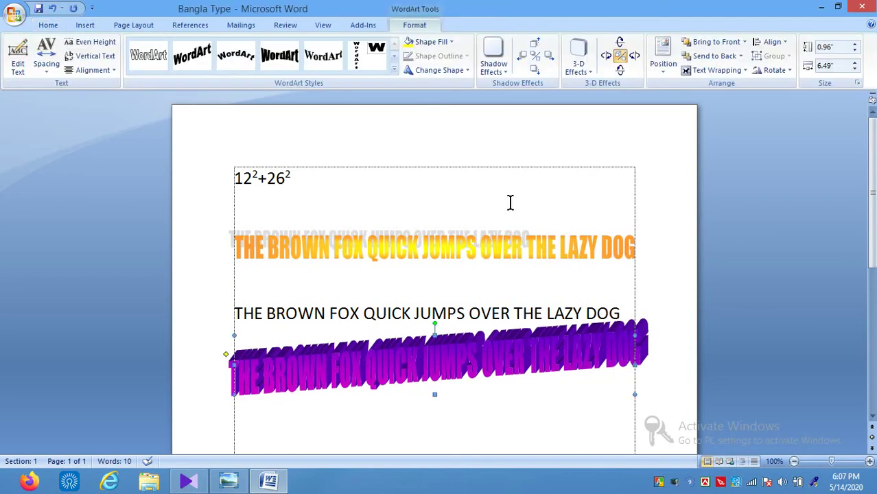
click(453, 355)
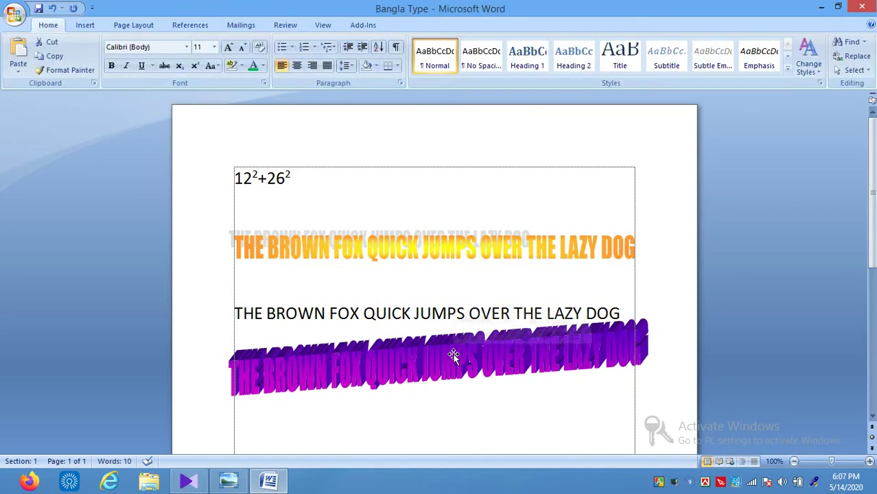
click(453, 353)
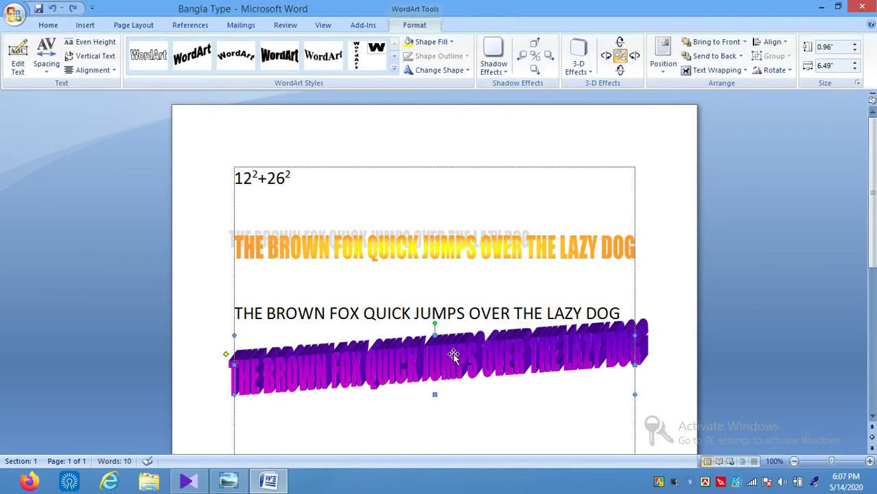
click(250, 61)
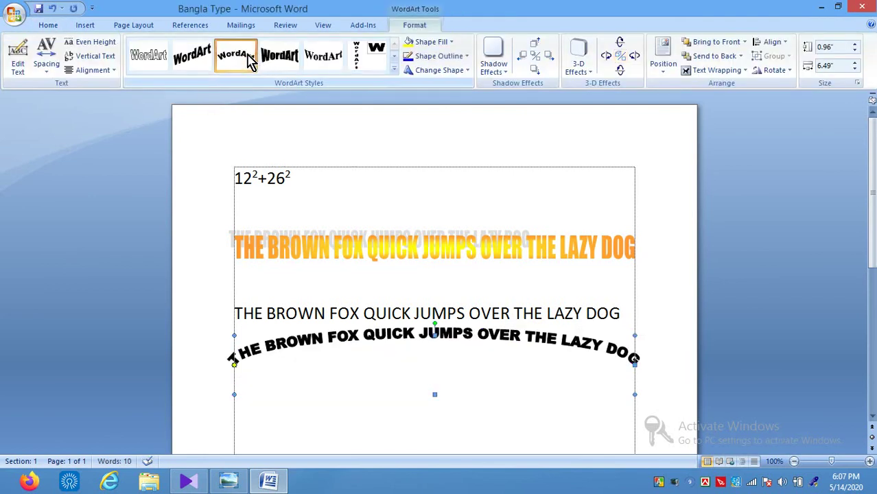
click(437, 396)
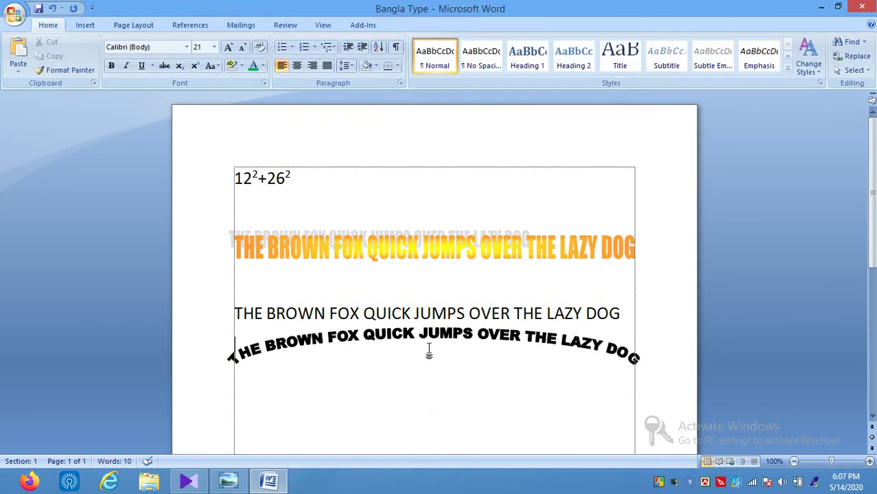
click(403, 337)
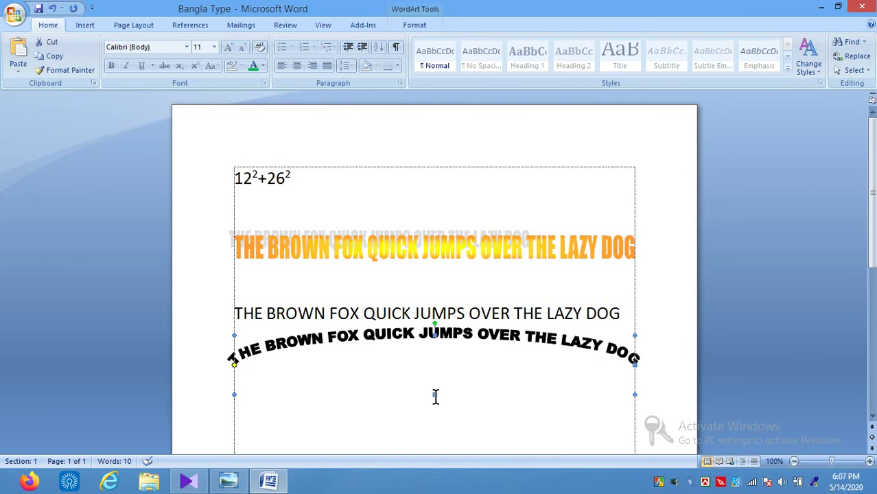
Reselect the arched WordArt and stretch it taller by dragging its lower handle.
click(431, 408)
click(260, 349)
drag(436, 397, 436, 384)
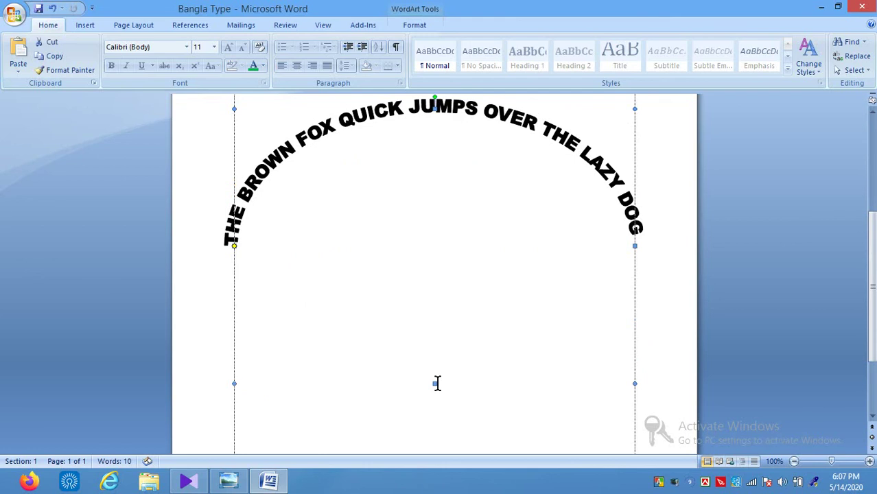
Scroll back to the top of the page, then bring up the KMPlayer window.
click(873, 113)
click(872, 113)
click(873, 116)
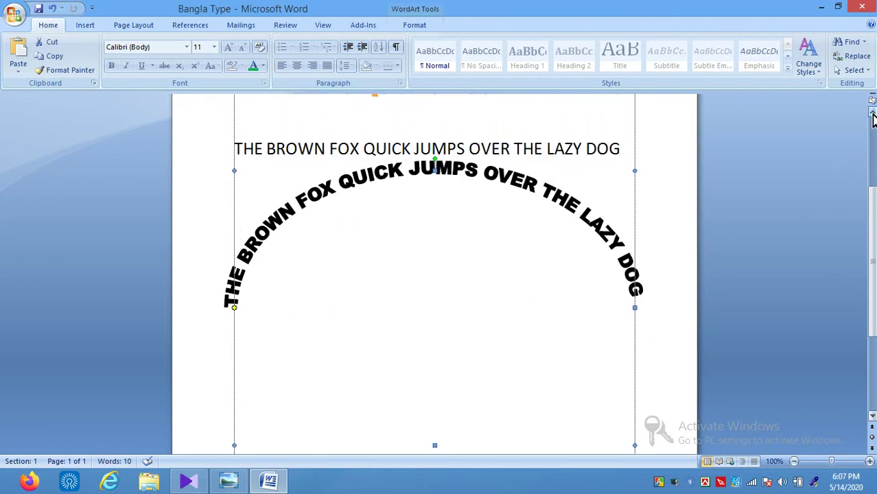
click(872, 113)
click(872, 114)
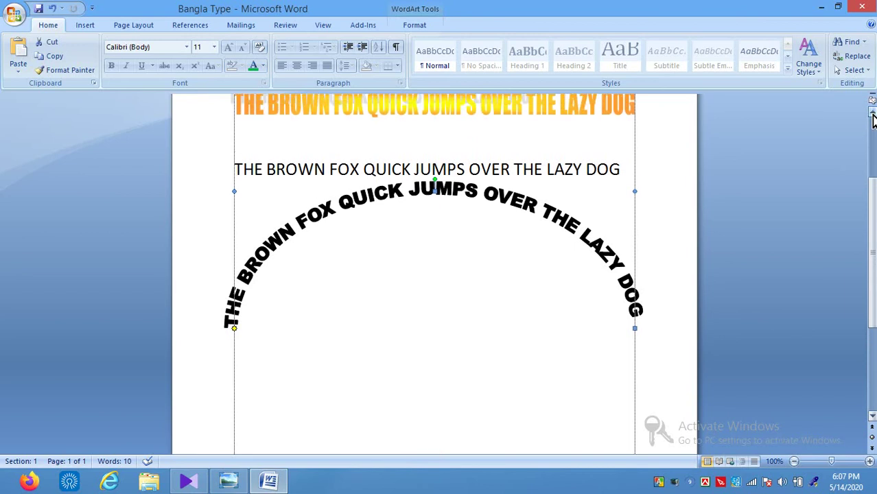
click(872, 113)
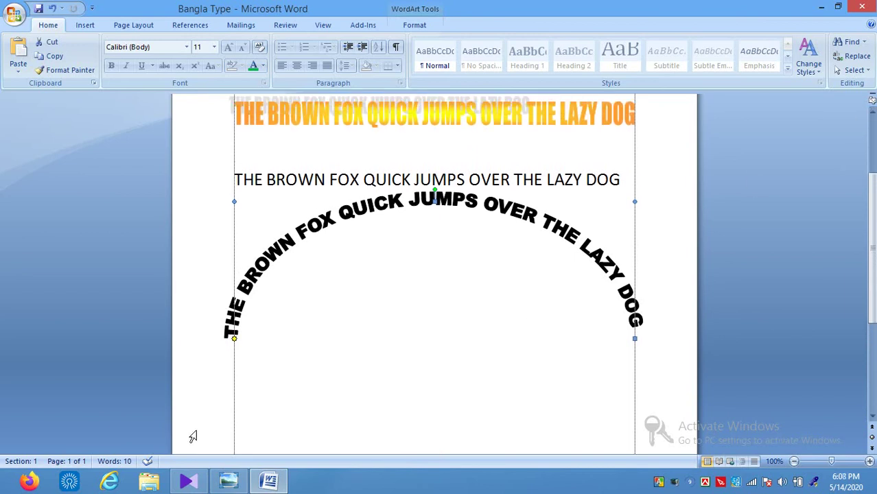
click(193, 482)
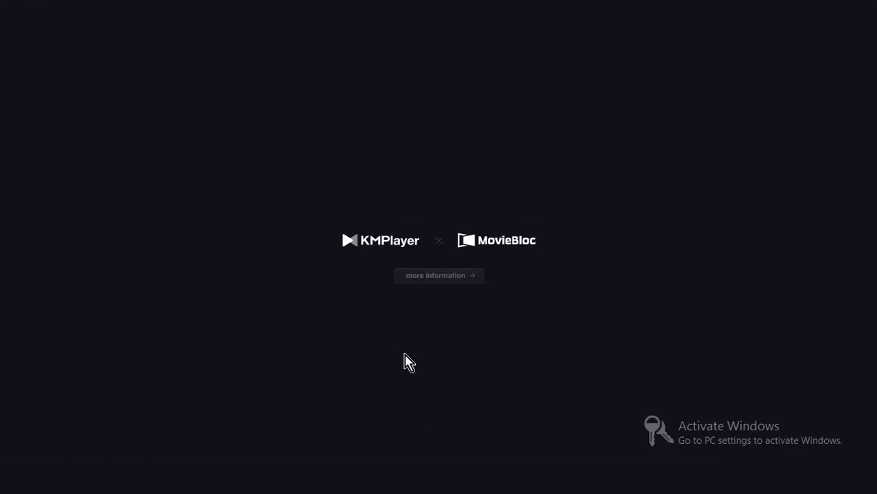
click(441, 482)
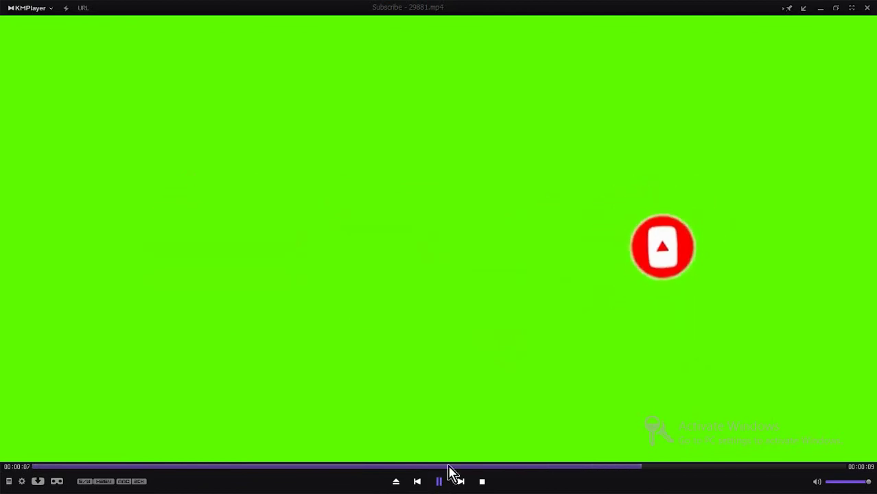
click(821, 9)
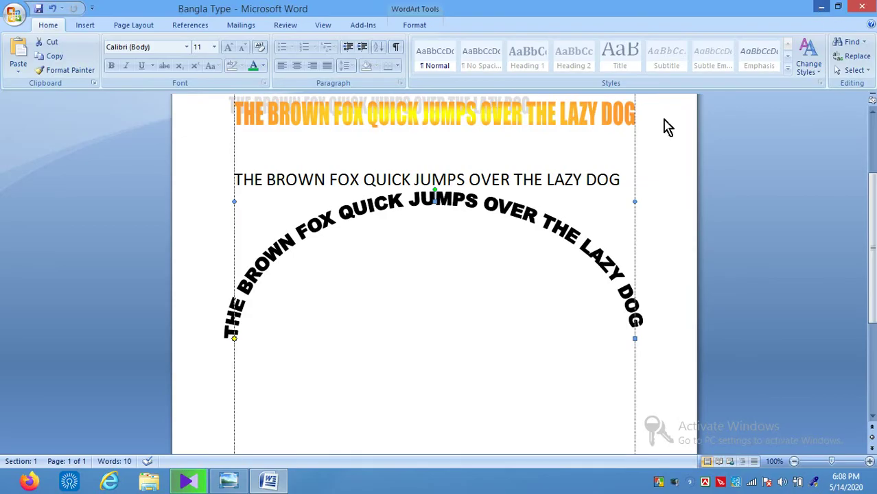
click(419, 300)
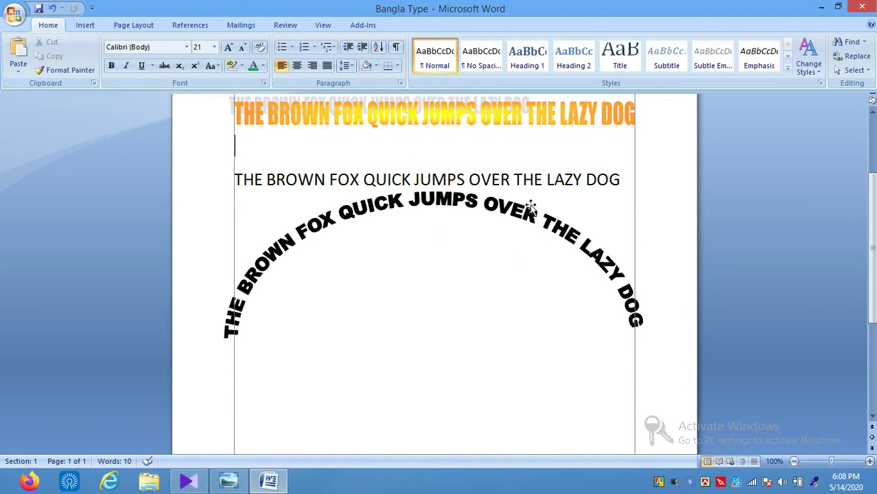
double_click(560, 187)
click(871, 109)
click(871, 109)
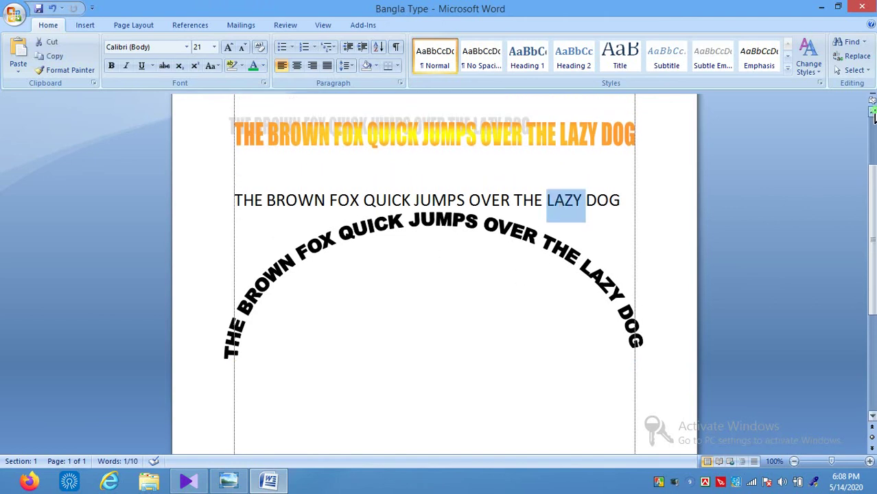
click(440, 316)
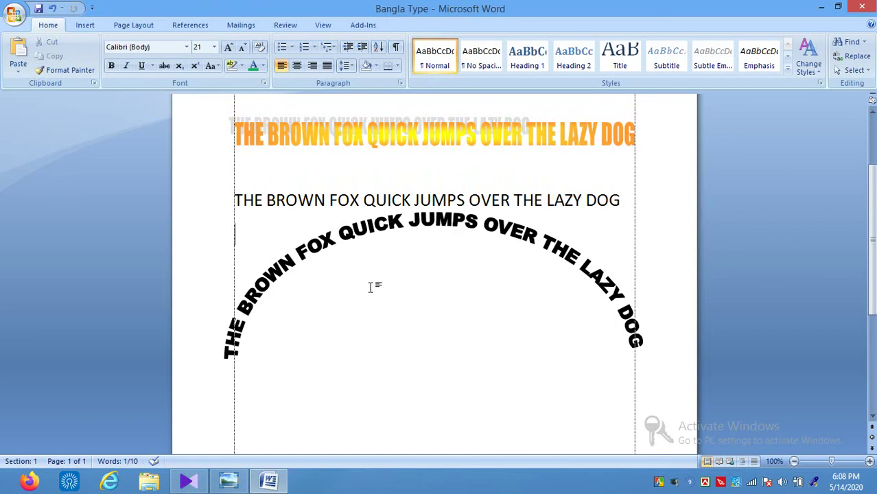
click(456, 187)
click(314, 289)
click(86, 25)
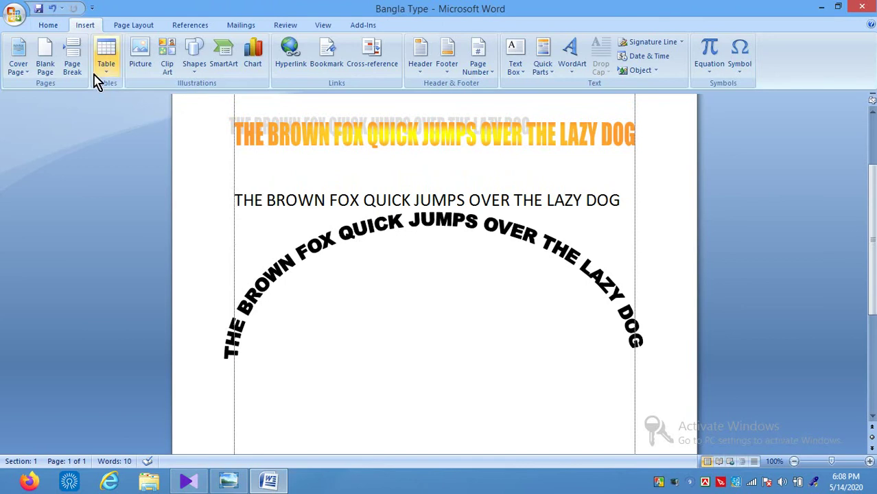
click(49, 27)
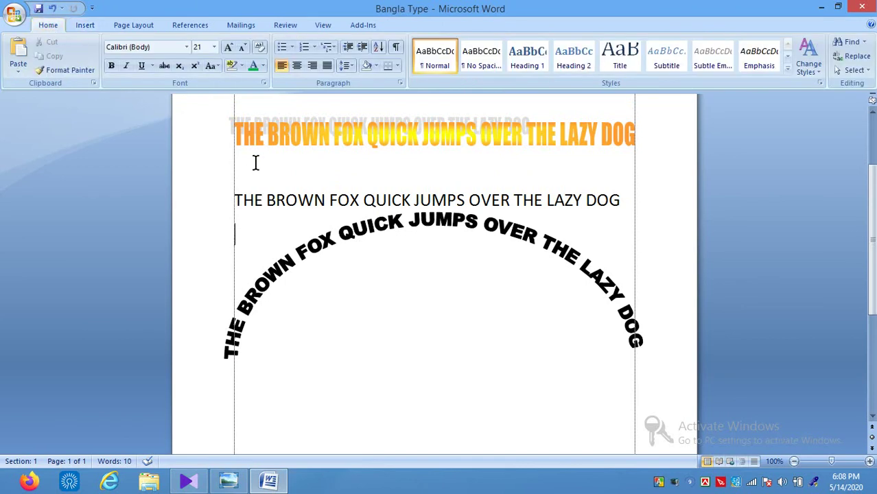
click(312, 201)
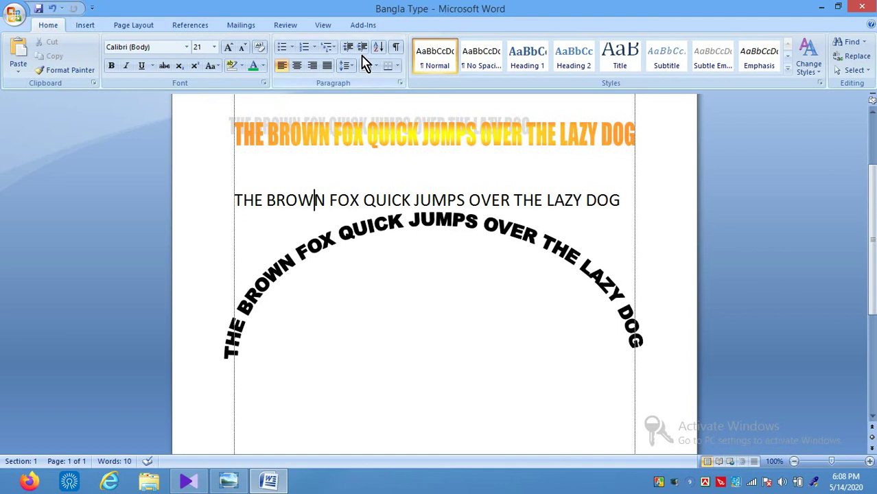
click(350, 230)
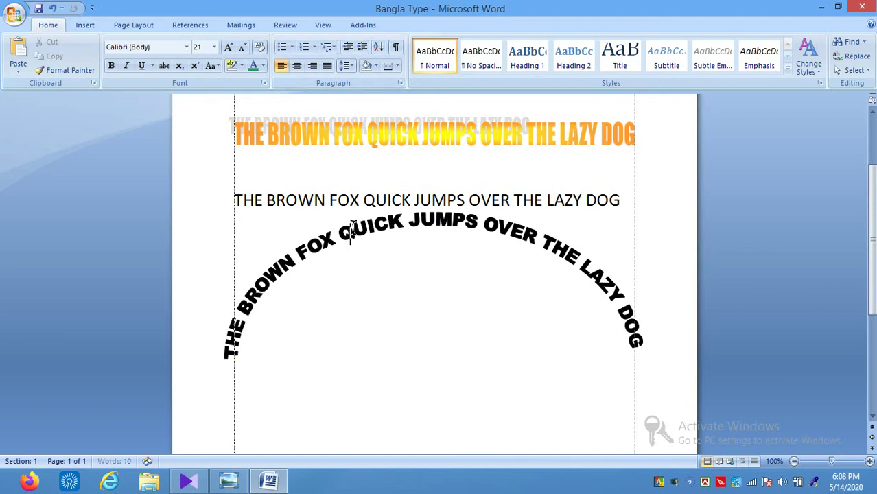
Delete the curved WordArt and the orange WordArt title.
click(255, 295)
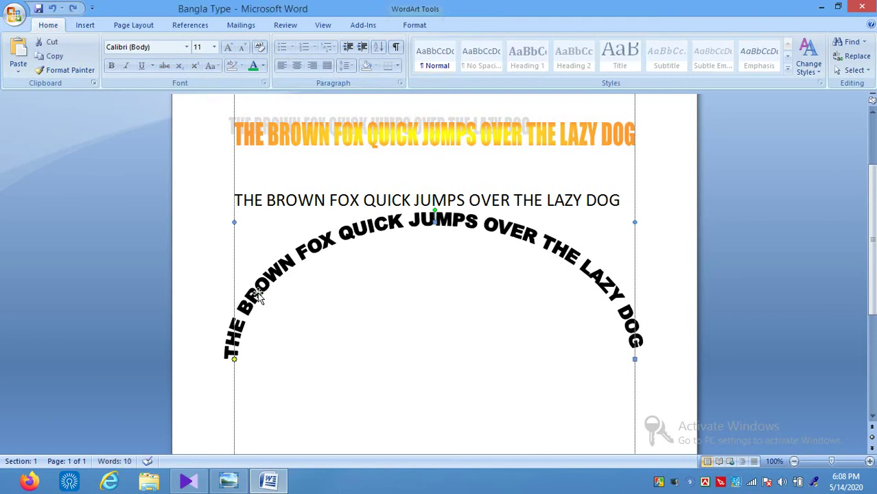
key(Delete)
key(Up)
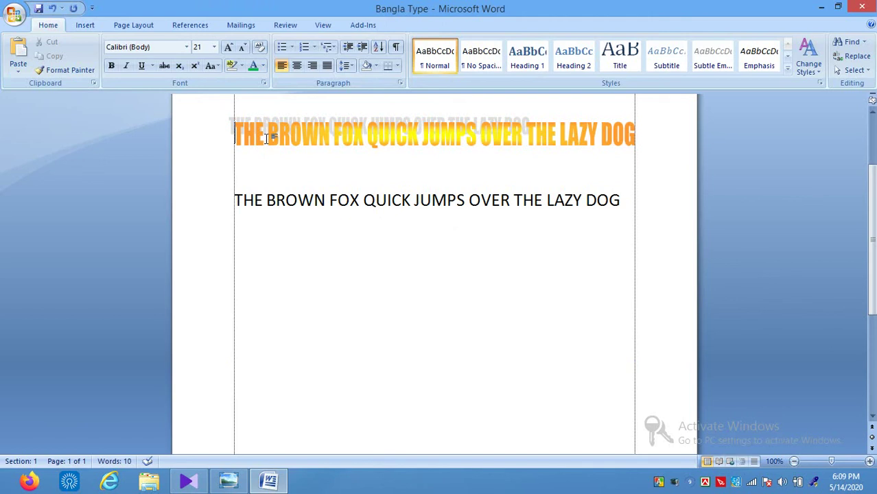
click(272, 142)
key(Delete)
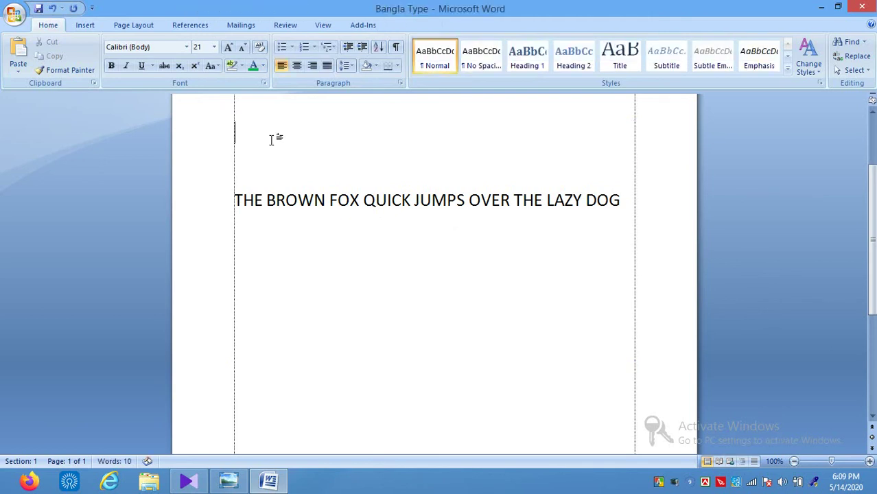
click(872, 114)
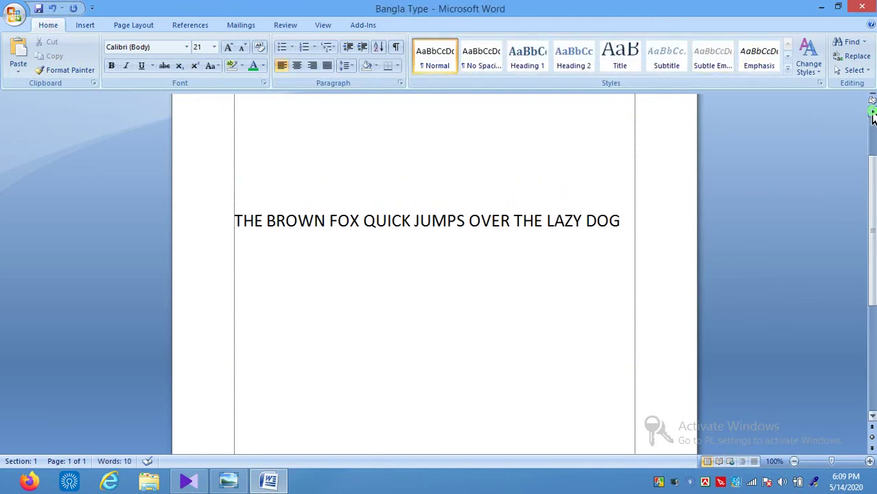
click(873, 117)
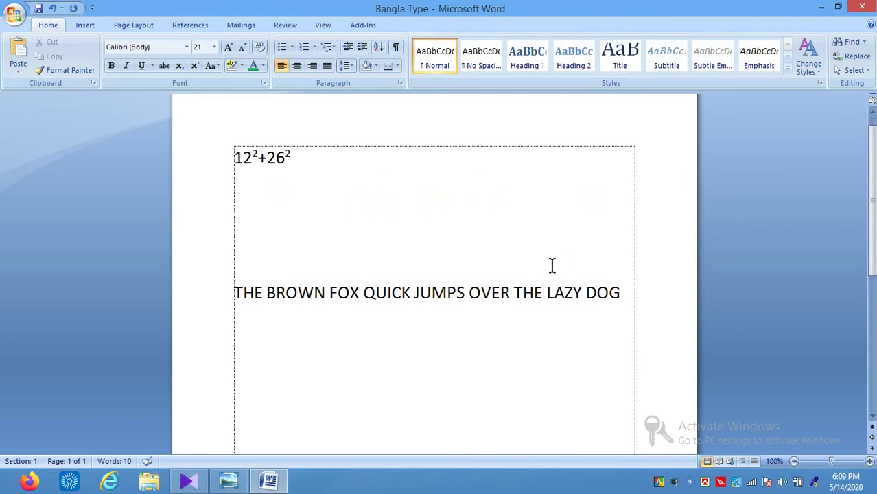
Erase the 12²+26² line and the blank lines above the fox sentence.
click(236, 293)
key(shift+Right)
key(shift+Right)
key(shift+Right)
key(shift+Right)
key(shift+Right)
key(shift+Right)
key(shift+Right)
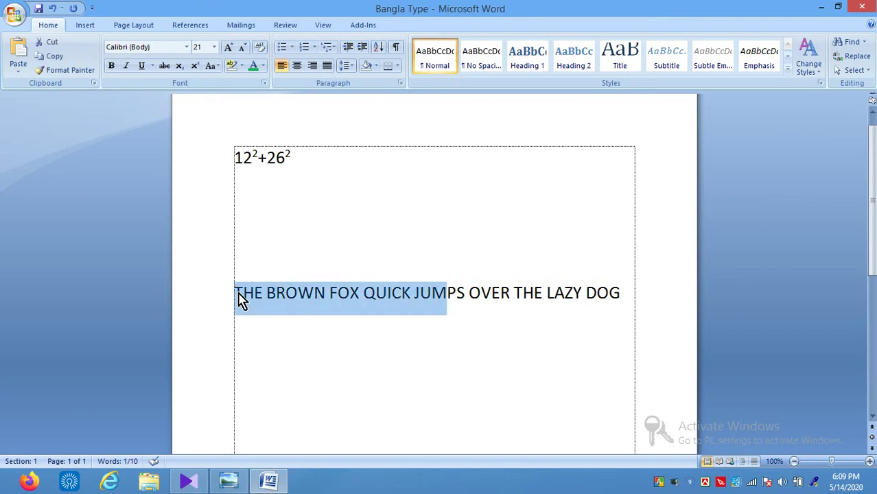
key(shift+Right)
key(shift+Right)
key(shift+Right)
key(shift+Right)
key(shift+Right)
key(shift+Right)
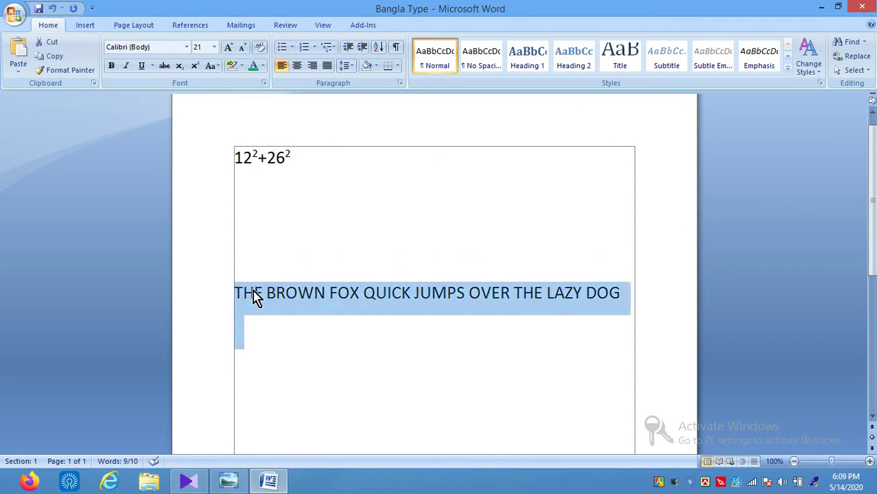
shift+click(252, 310)
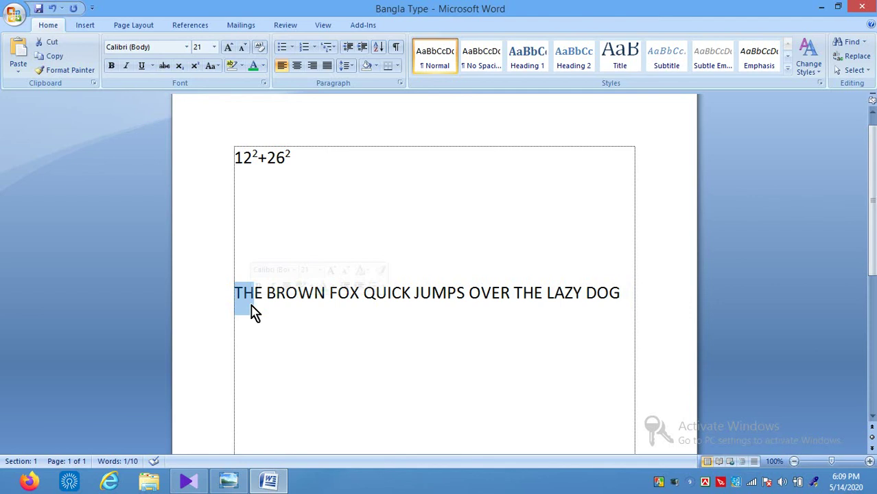
key(ctrl+a)
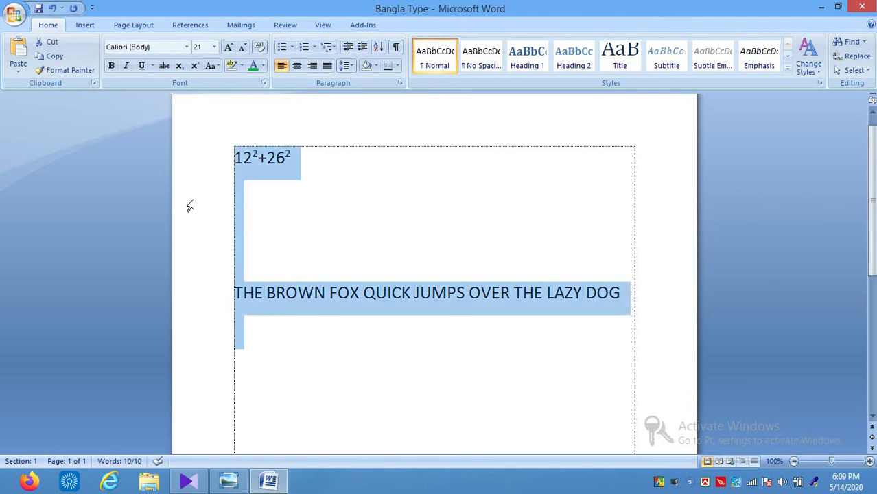
click(320, 147)
key(BackSpace)
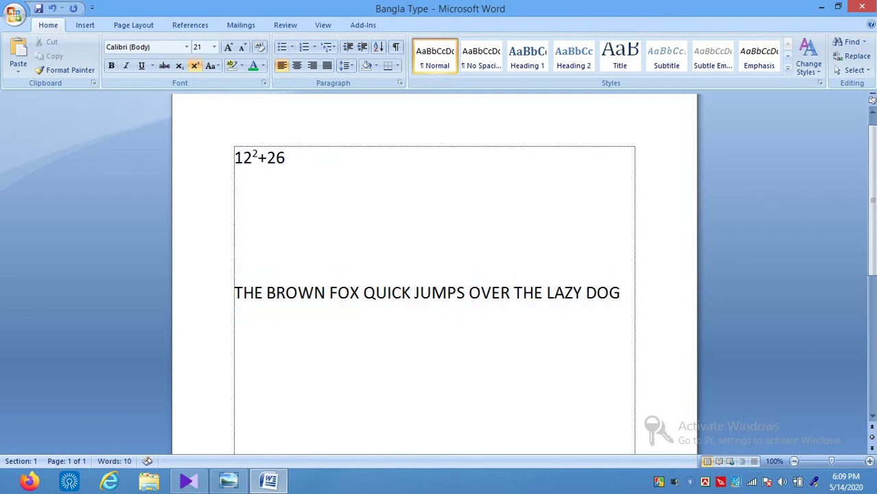
key(BackSpace)
key(BackSpace)
key(BackSpace)
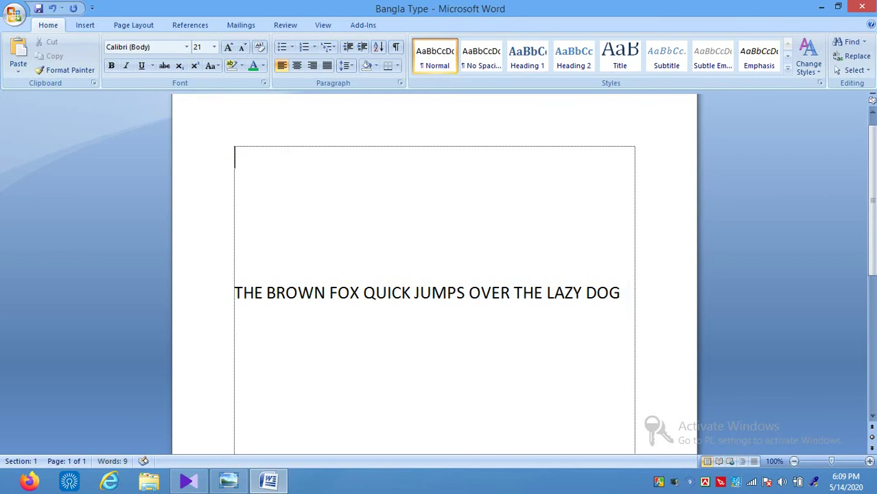
key(Delete)
key(Delete)
key(Delete)
key(Delete)
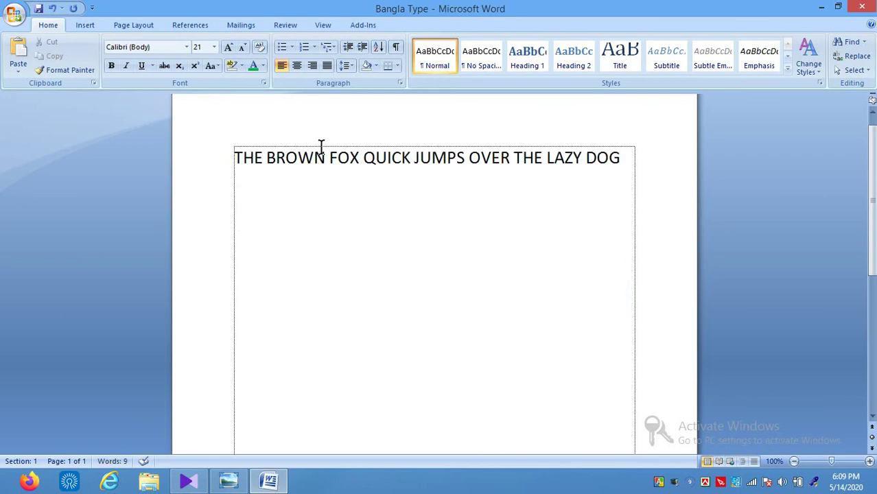
Select the fox sentence line and paste four more copies of it.
key(ctrl+shift+Right)
key(ctrl+shift+Right)
key(ctrl+shift+Right)
key(ctrl+shift+Right)
key(ctrl+shift+Right)
key(ctrl+shift+Right)
key(ctrl+c)
key(ctrl+shift+Right)
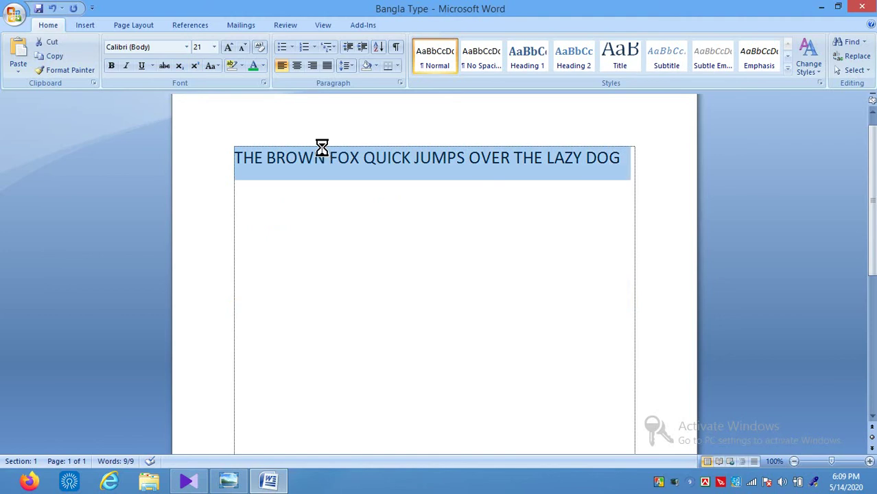
key(ctrl+v)
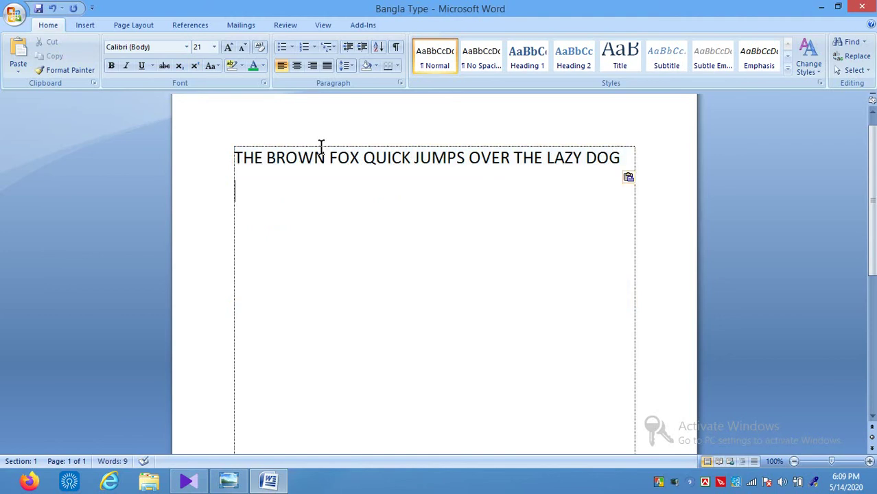
key(ctrl+v)
key(ctrl+v)
key(ctrl+v)
key(ctrl+v)
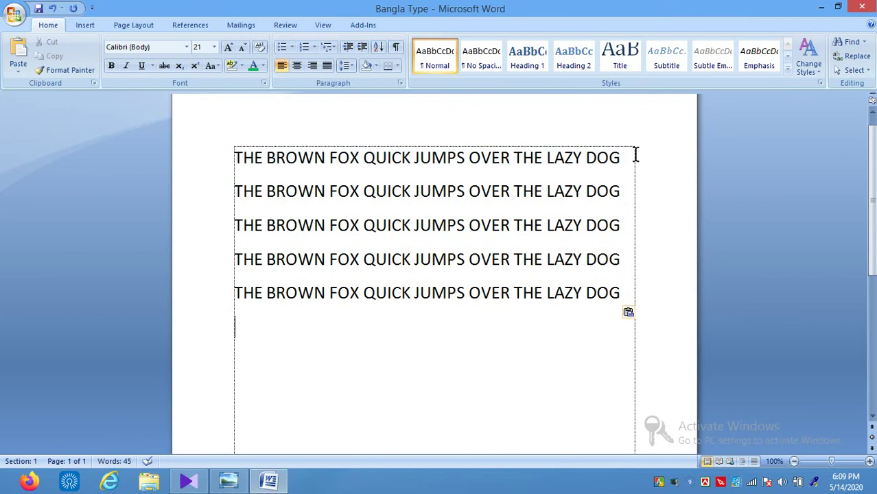
Remove the line breaks so the five fox sentences run together as one paragraph.
click(622, 164)
key(BackSpace)
key(BackSpace)
key(BackSpace)
key(BackSpace)
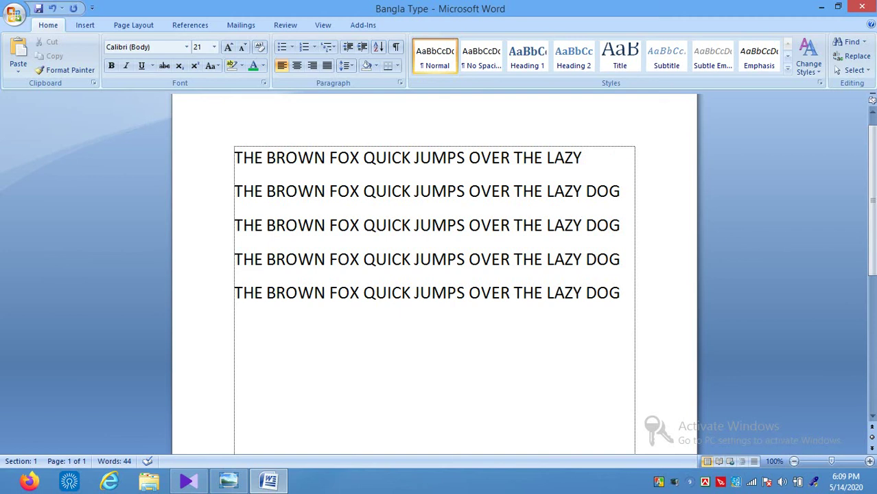
key(Delete)
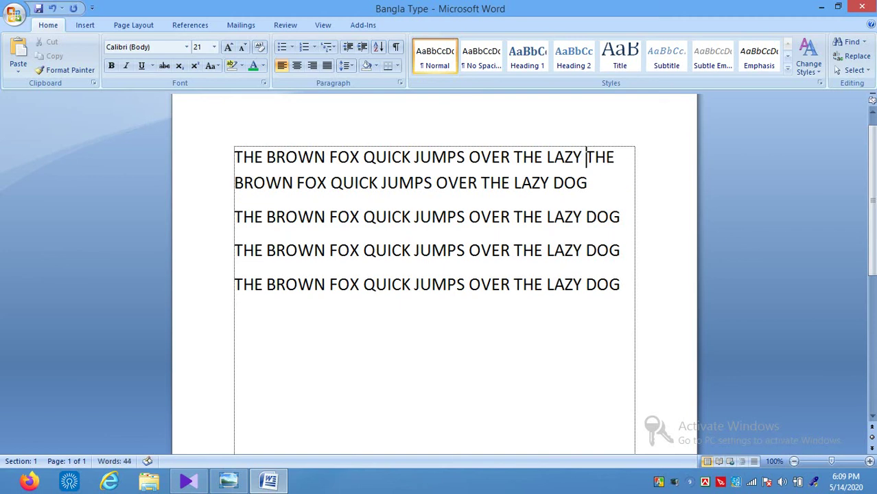
click(597, 196)
key(Delete)
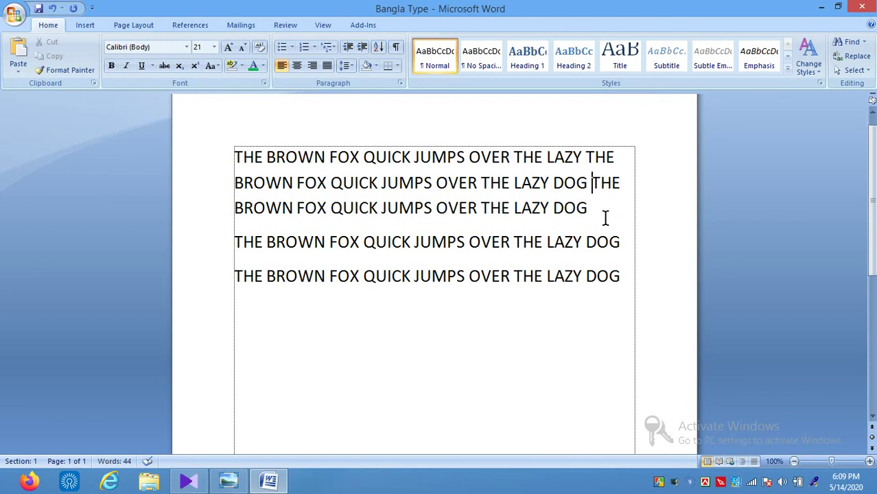
click(595, 208)
key(Delete)
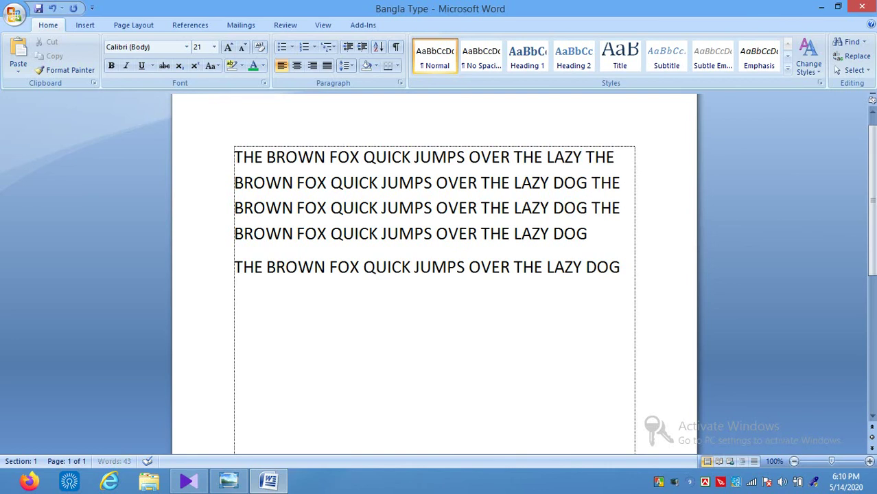
click(595, 235)
key(Delete)
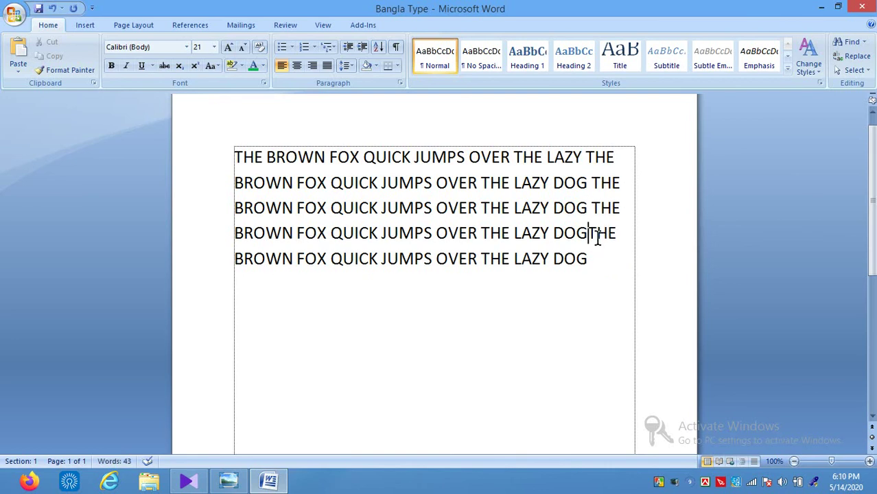
click(589, 258)
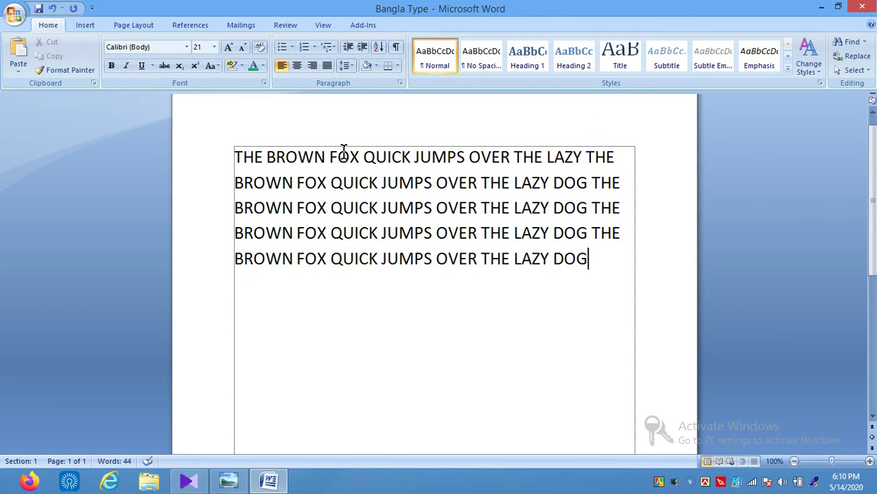
Select the fox paragraph, try Center, Right and Left alignment, and finish on Justify.
drag(344, 154, 367, 285)
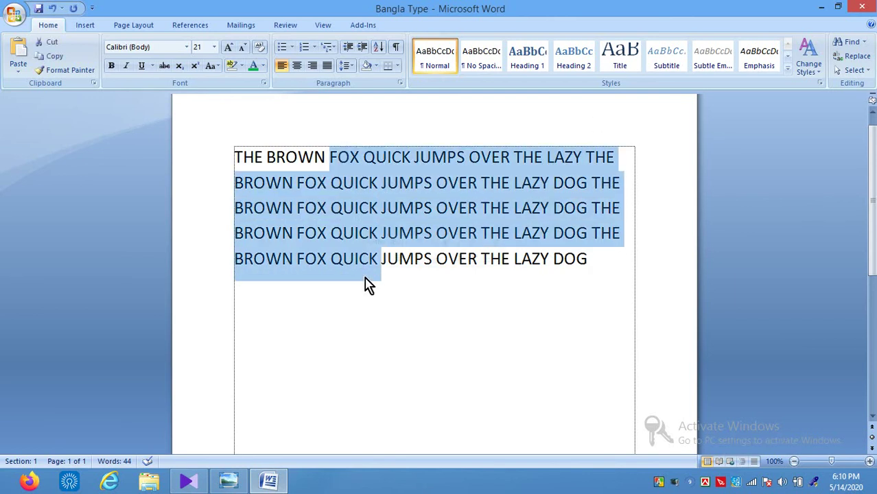
click(297, 66)
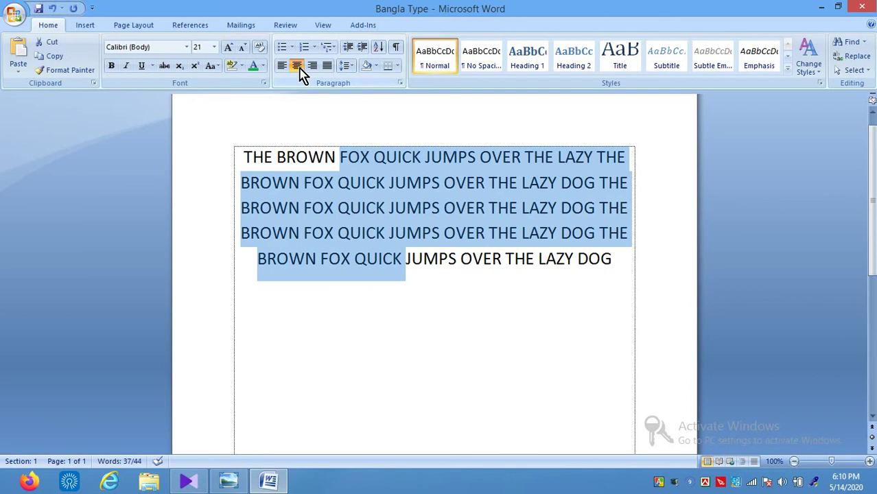
click(313, 67)
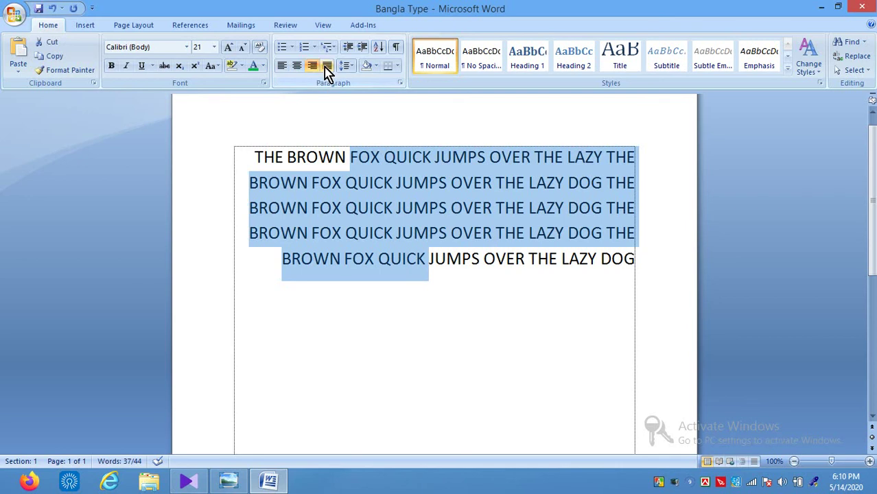
click(327, 69)
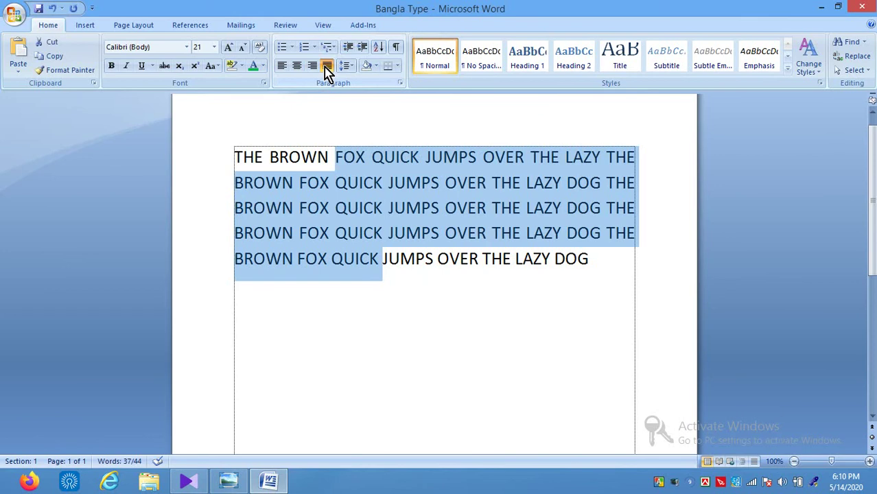
key(ctrl+l)
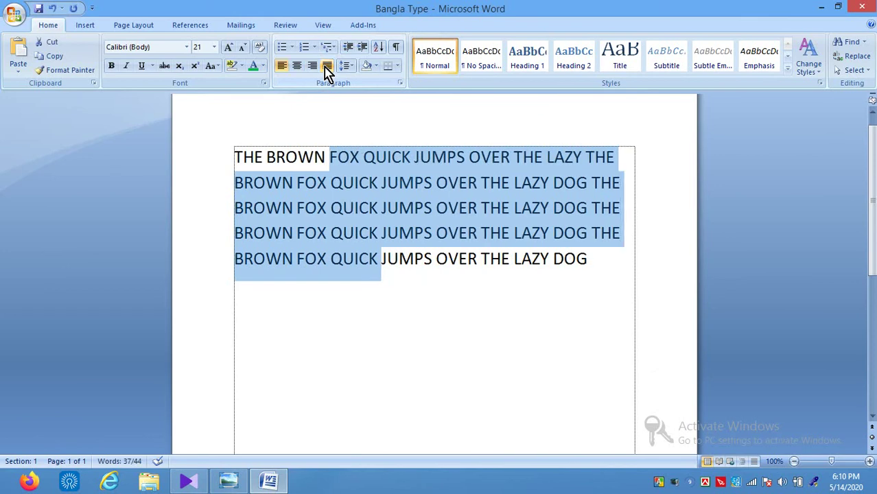
click(327, 69)
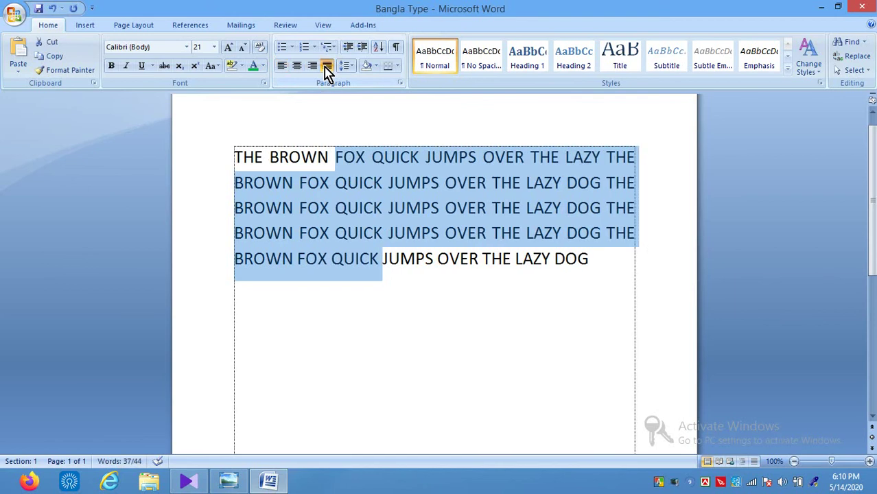
key(ctrl+l)
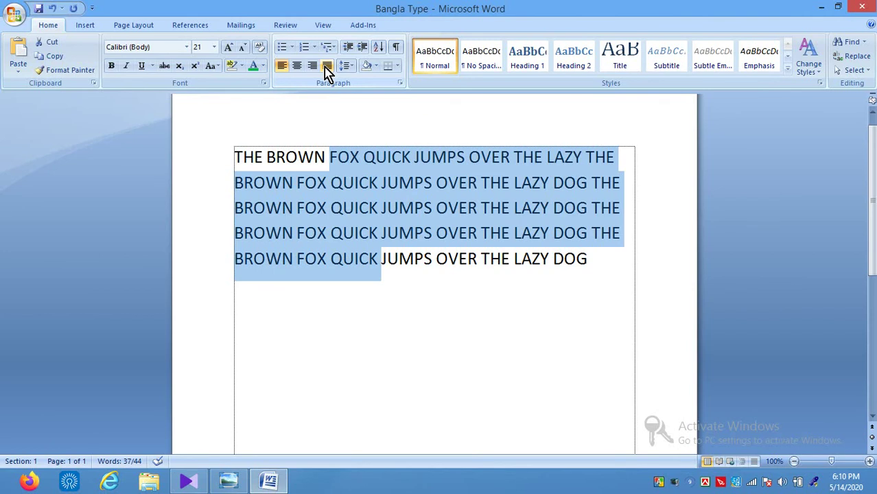
key(ctrl+r)
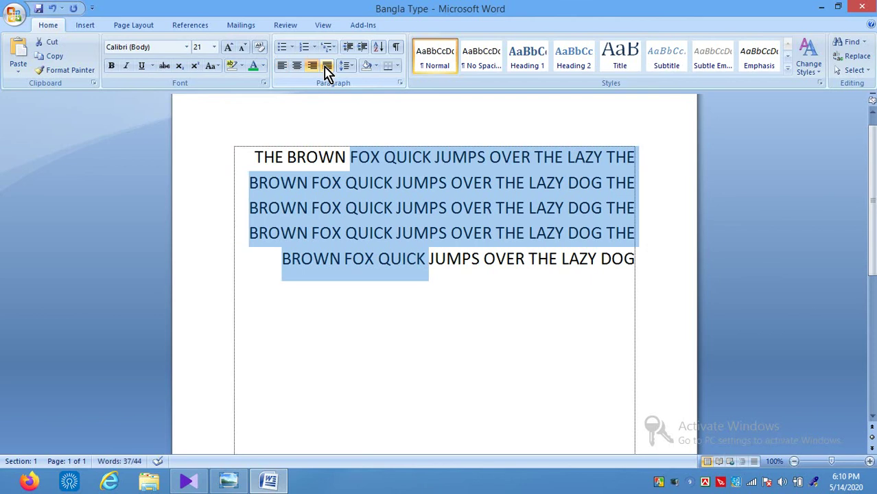
key(ctrl+e)
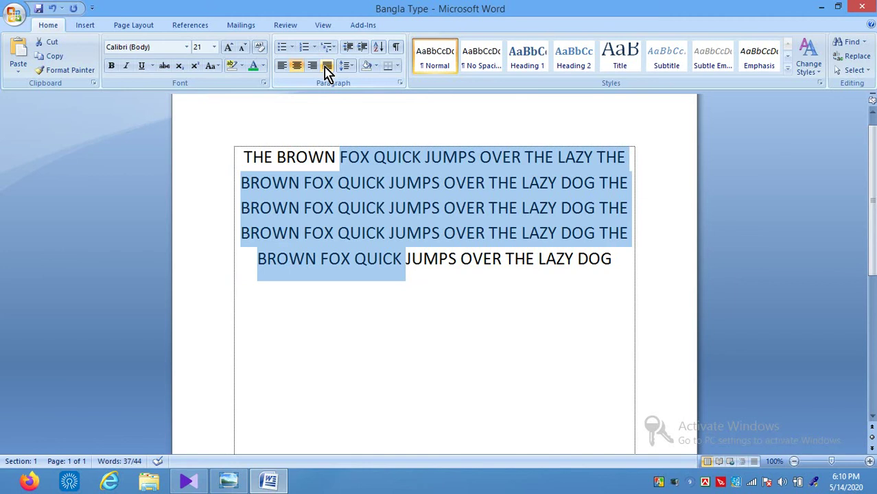
click(327, 71)
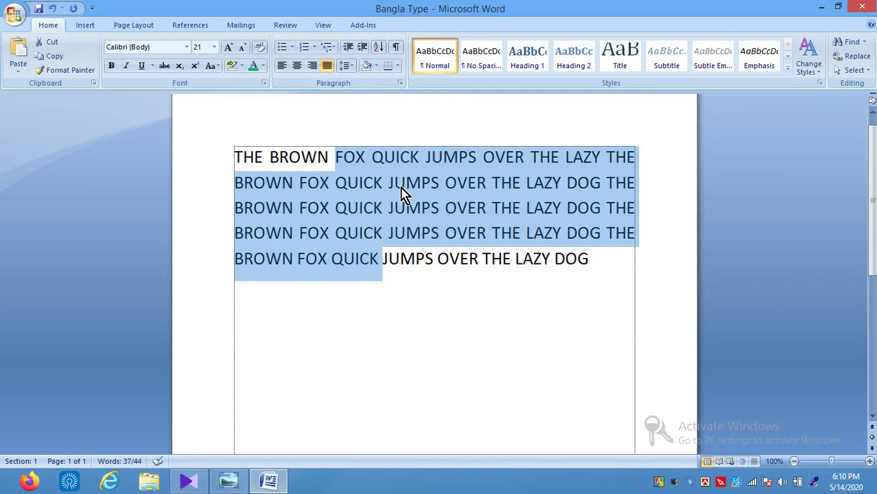
click(301, 228)
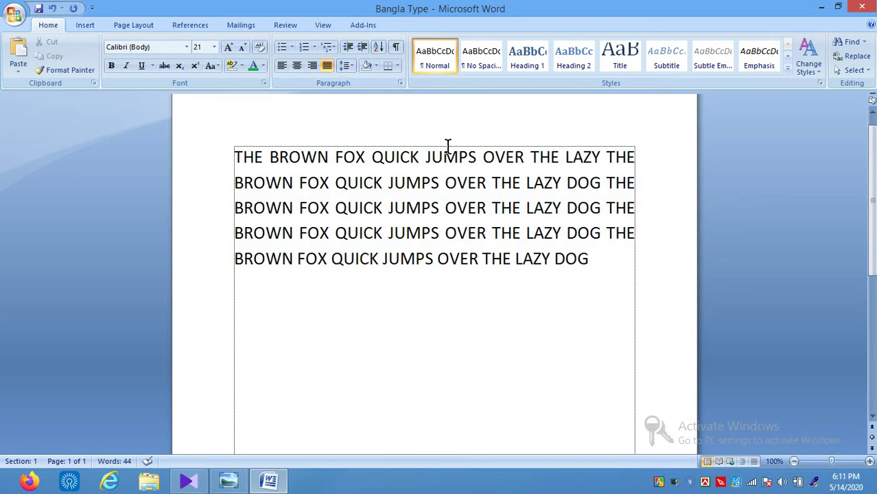
mouse_move(288, 99)
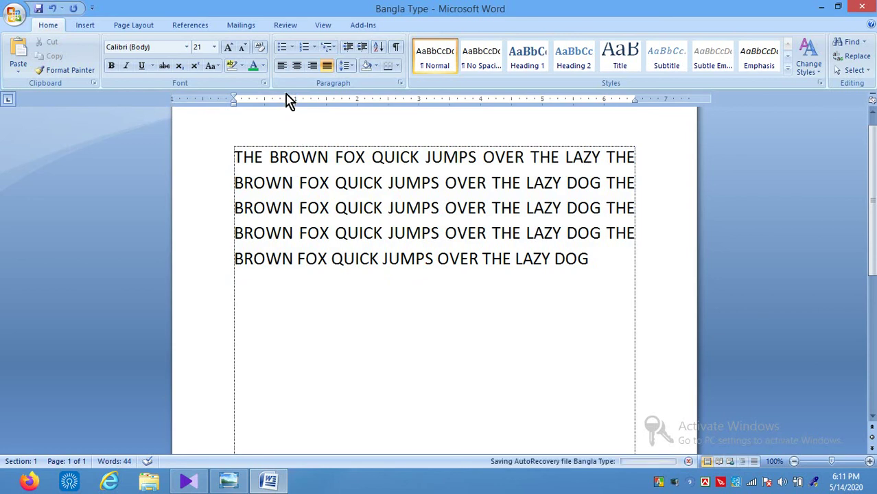
Preview No Spacing and Heading 1–6 on the paragraph, settle on Normal, open the Styles list.
click(432, 251)
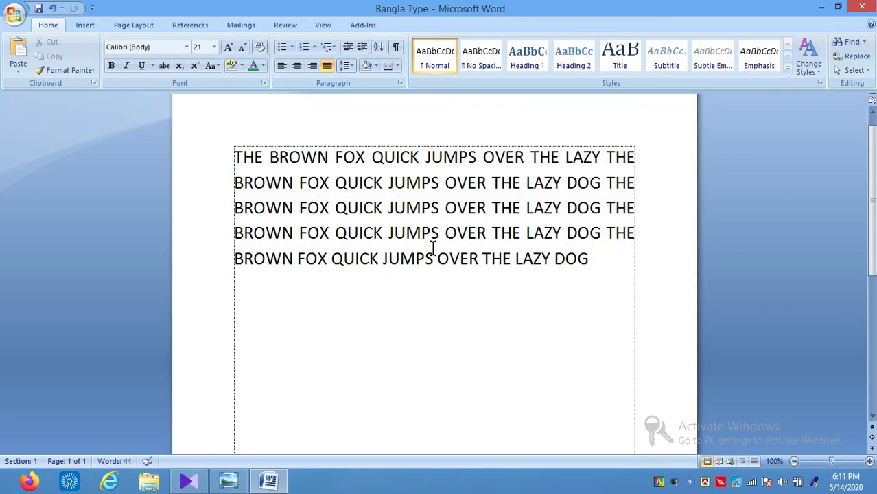
click(363, 182)
drag(235, 159, 581, 272)
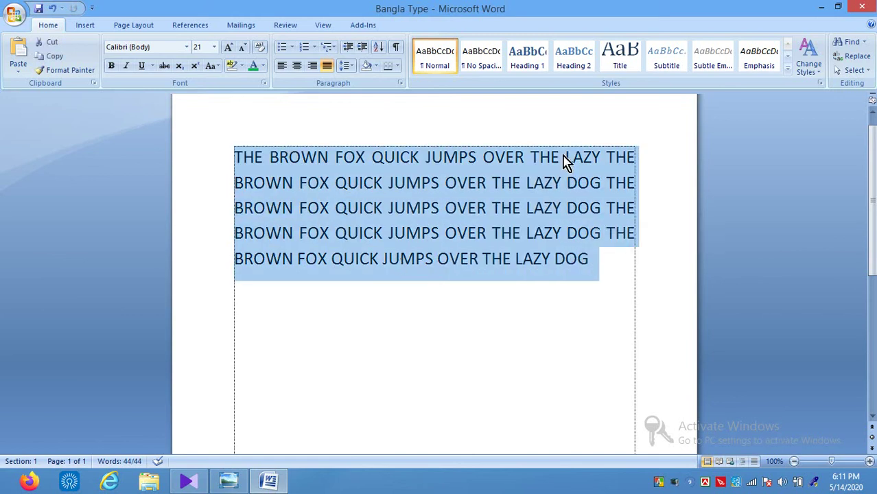
click(481, 59)
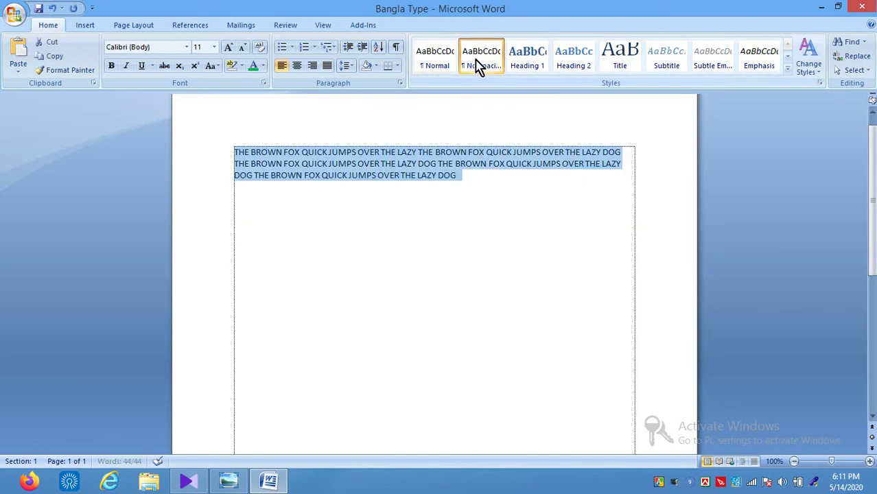
click(523, 62)
click(581, 61)
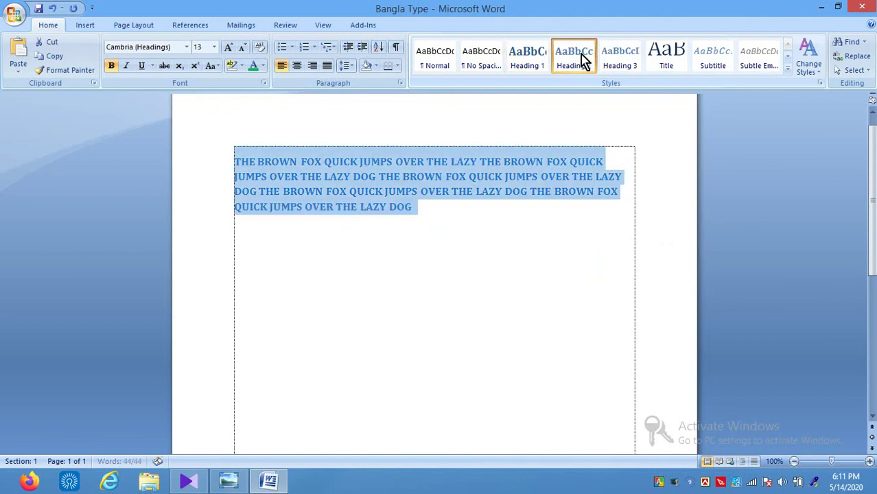
click(618, 60)
click(678, 62)
click(714, 66)
click(755, 65)
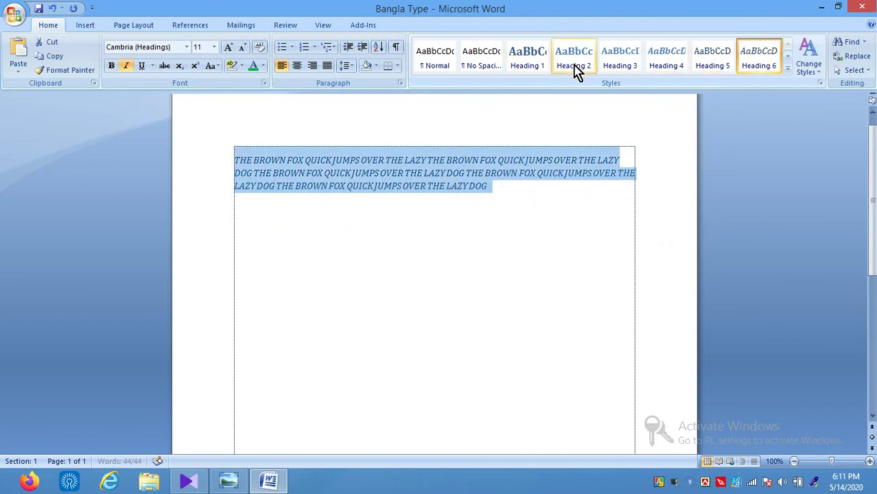
click(441, 69)
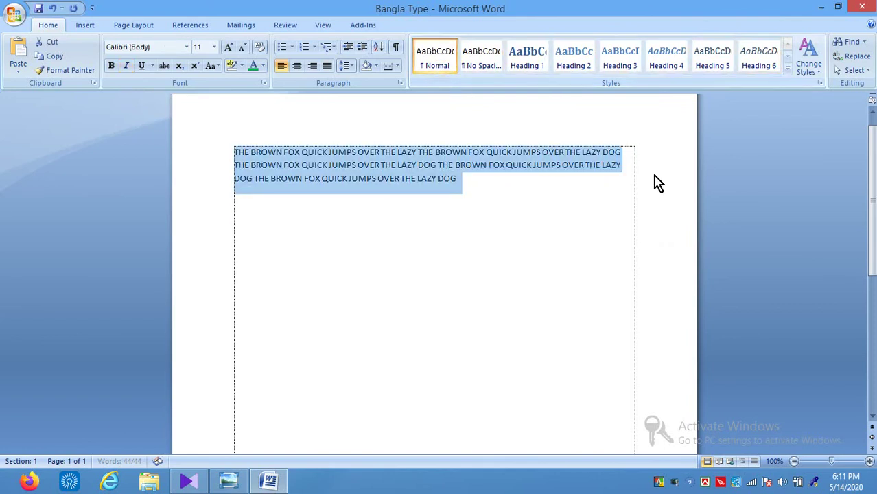
click(820, 83)
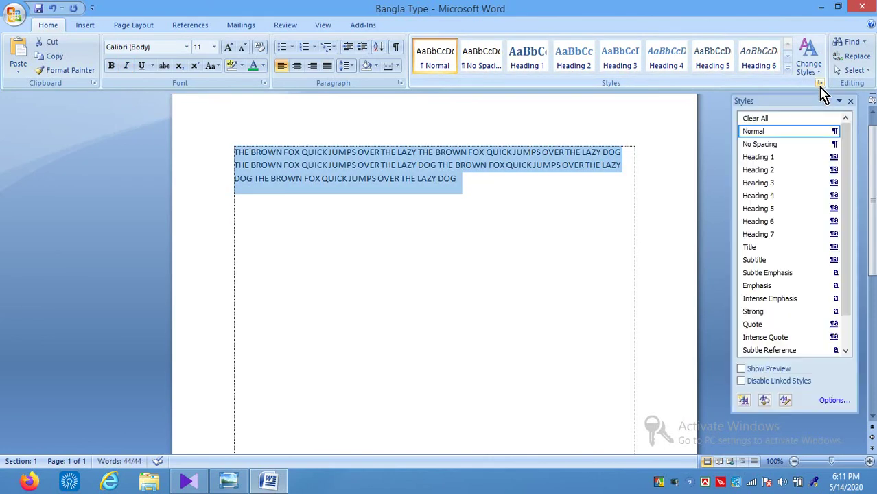
Try Heading 1 and Heading 2 on the paragraph, then undo back to justified Calibri 21 text.
click(750, 162)
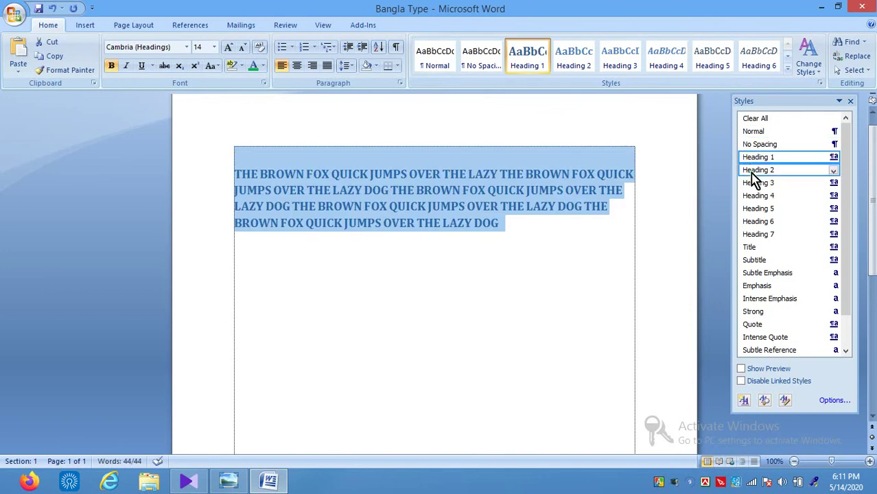
click(752, 170)
click(548, 199)
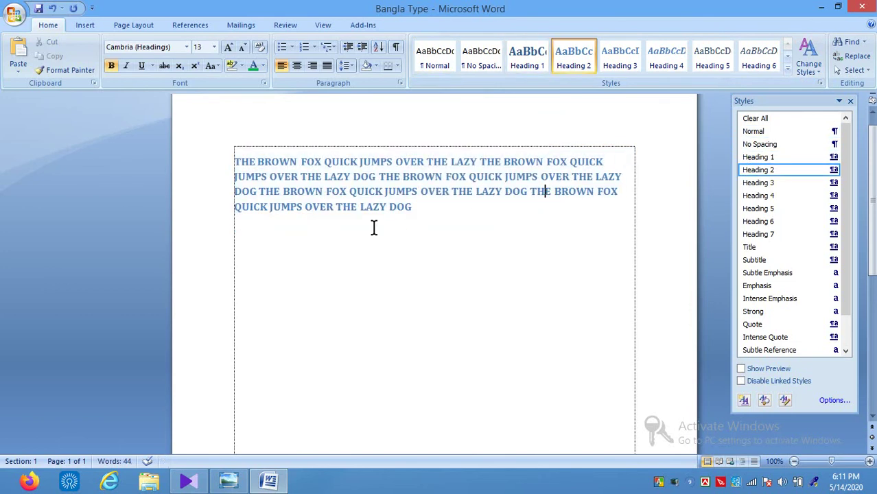
key(ctrl+a)
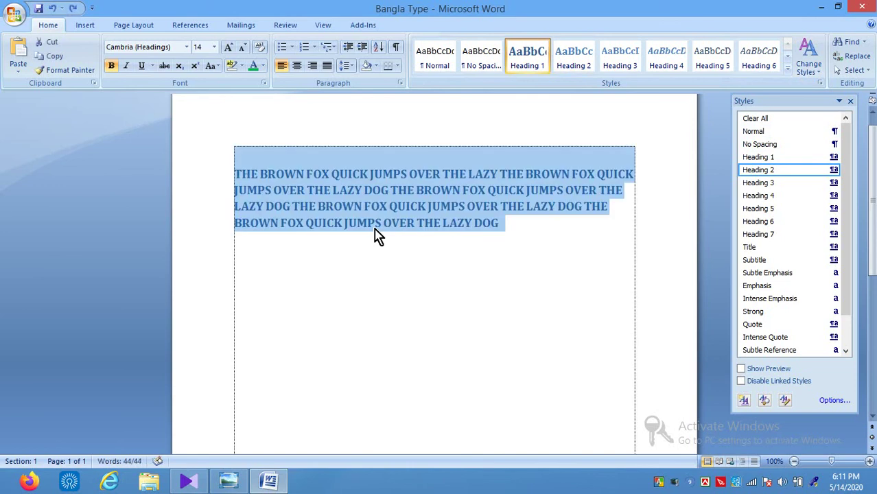
key(ctrl+shift+n)
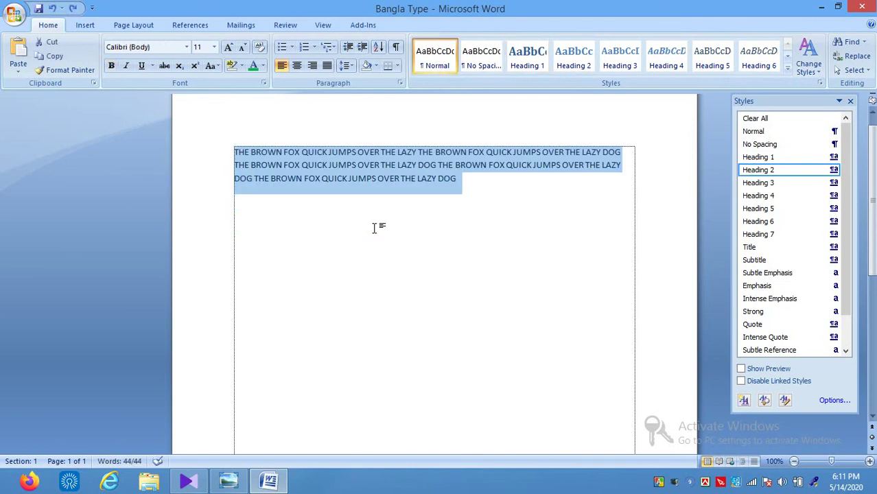
key(ctrl+alt+2)
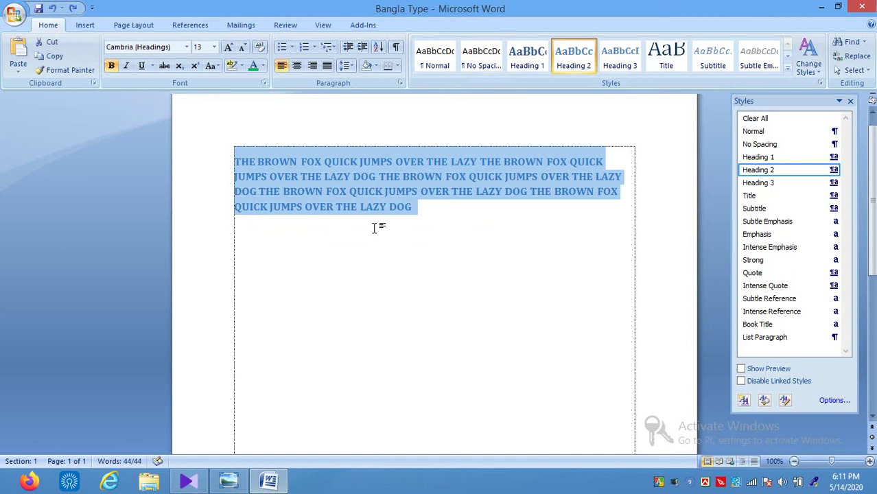
key(ctrl+alt+1)
key(ctrl+shift+n)
key(ctrl+z)
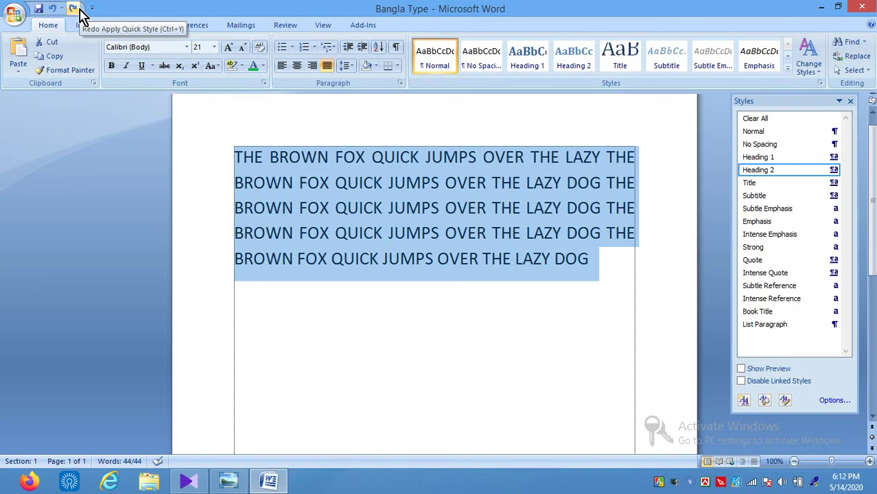
Apply the Normal style to the second line and close the Styles pane.
click(213, 181)
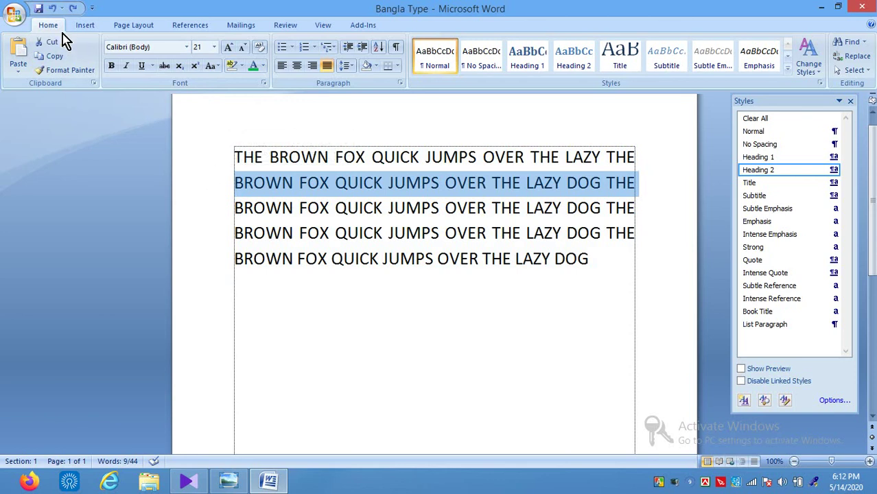
click(39, 9)
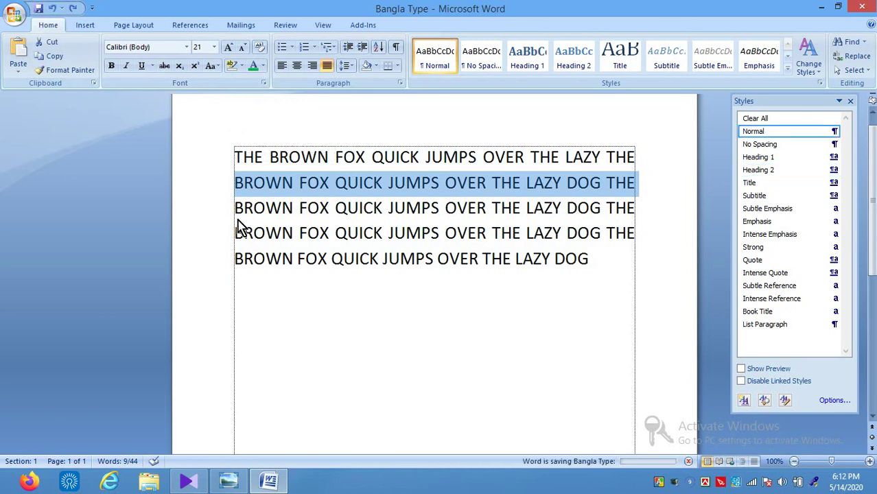
click(283, 215)
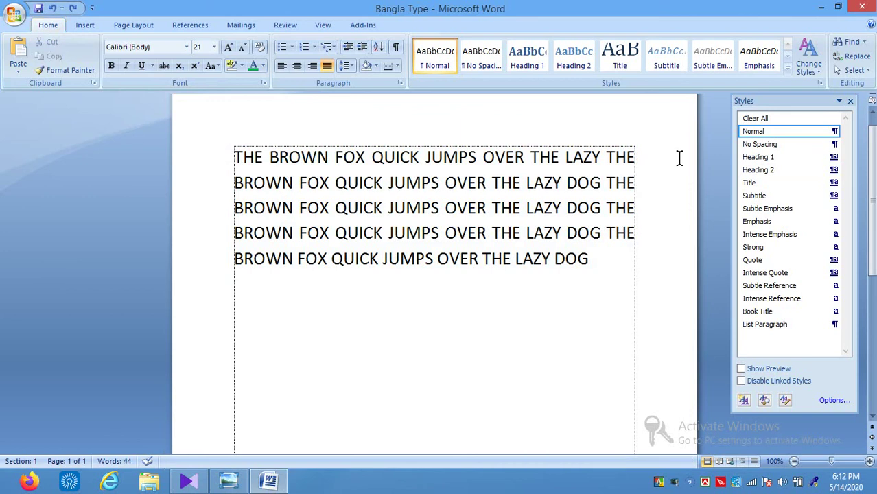
click(850, 101)
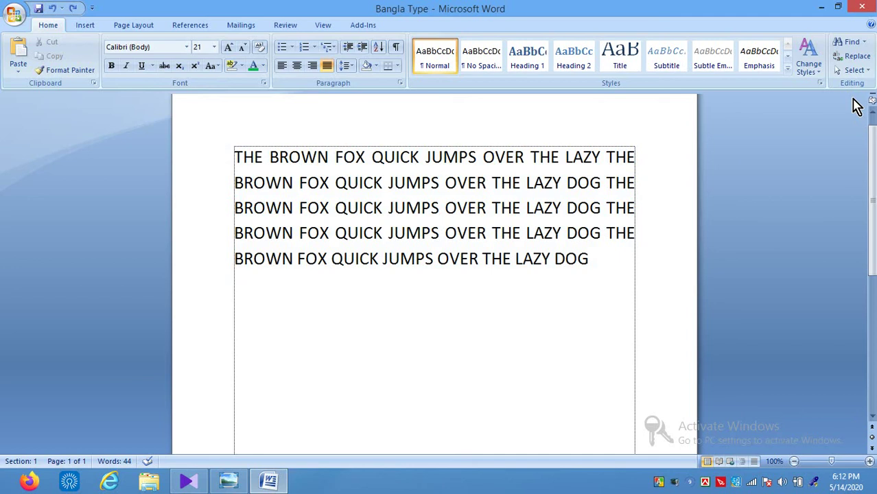
click(457, 186)
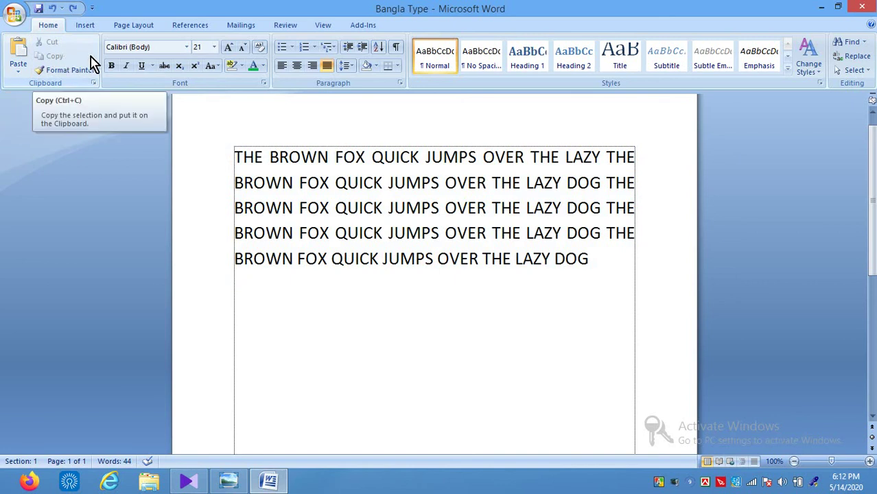
click(405, 208)
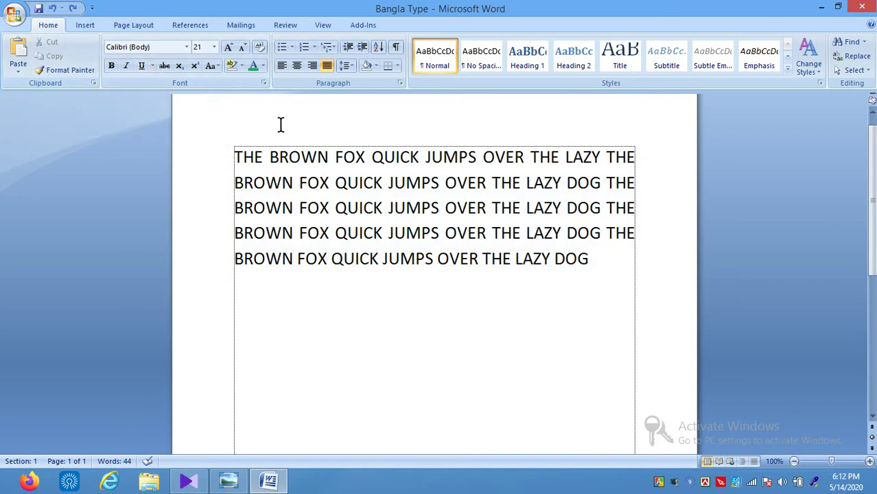
click(263, 83)
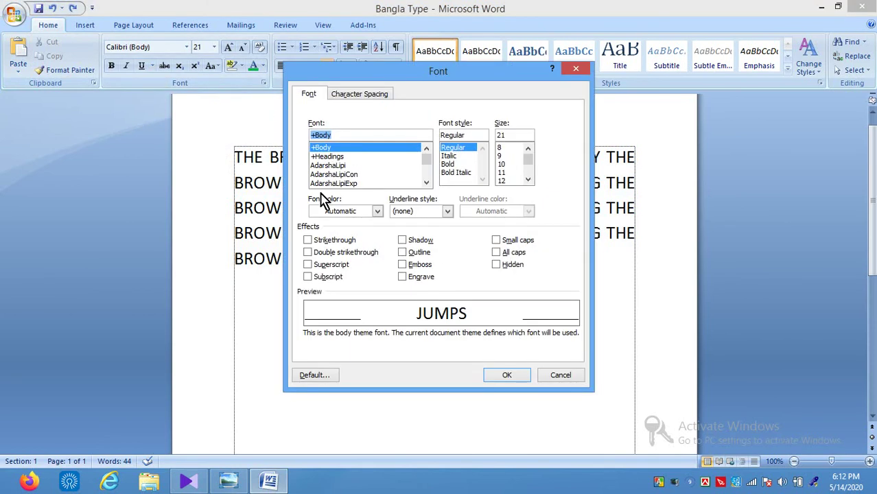
click(558, 376)
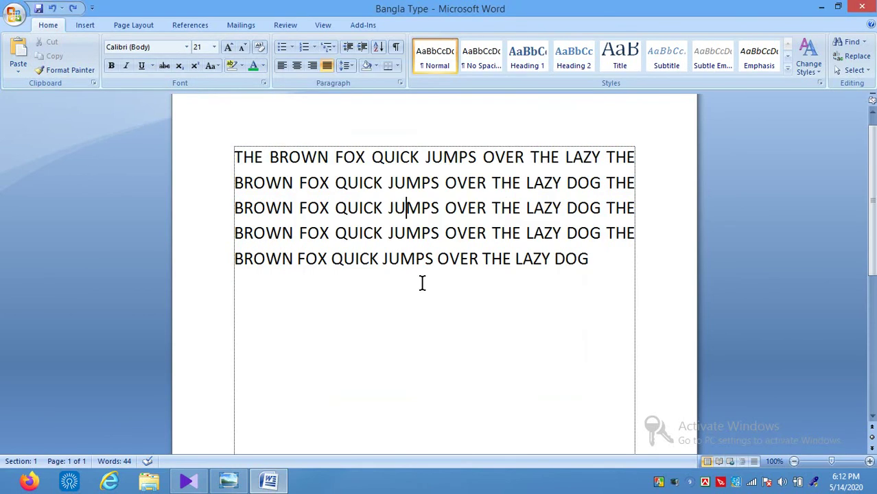
click(400, 256)
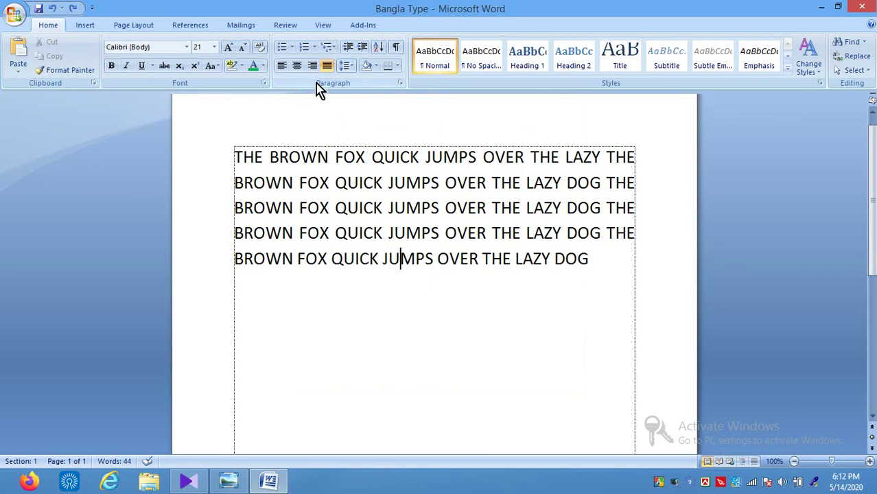
click(313, 48)
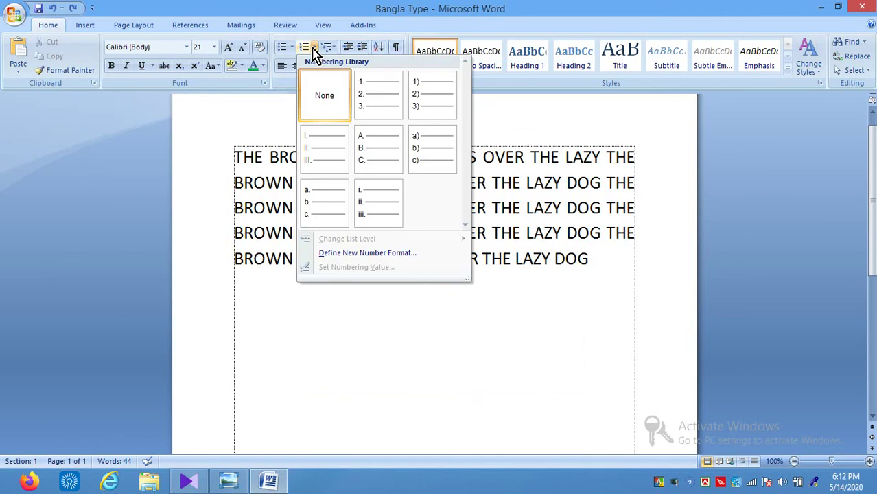
click(454, 326)
click(408, 206)
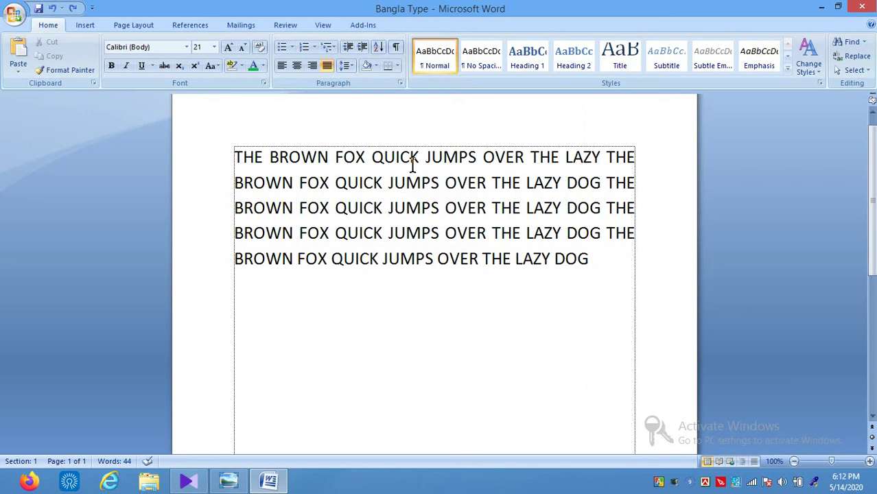
click(444, 187)
click(551, 155)
click(557, 290)
click(573, 152)
click(428, 165)
click(265, 231)
click(231, 50)
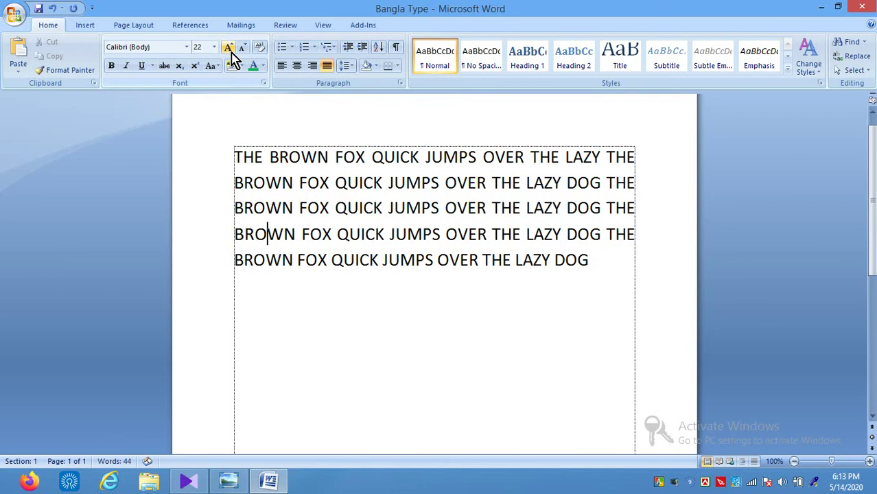
click(231, 49)
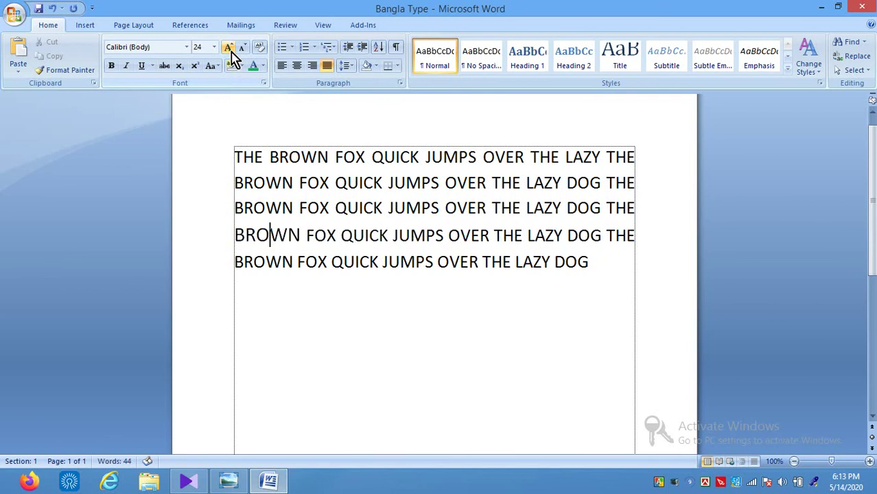
click(232, 49)
click(231, 50)
click(231, 49)
click(231, 50)
click(231, 50)
click(232, 50)
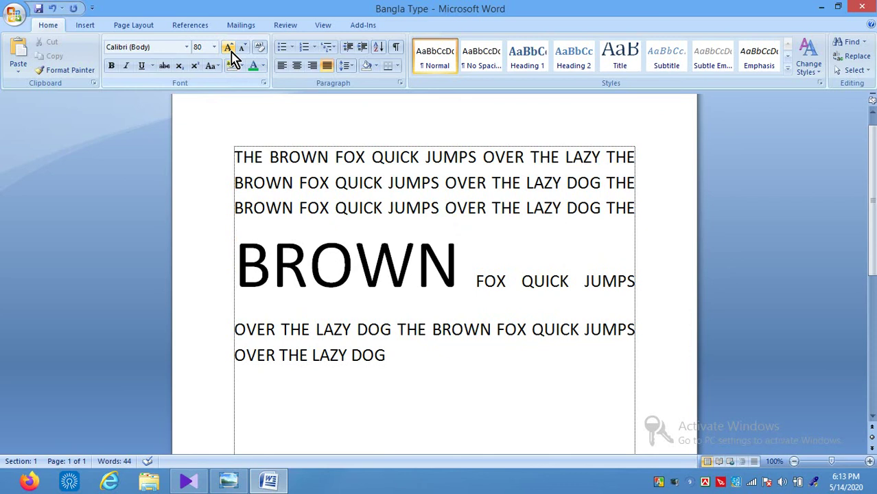
key(ctrl+z)
key(ctrl+z)
key(ctrl+z)
key(ctrl+z)
key(ctrl+z)
key(ctrl+z)
key(ctrl+z)
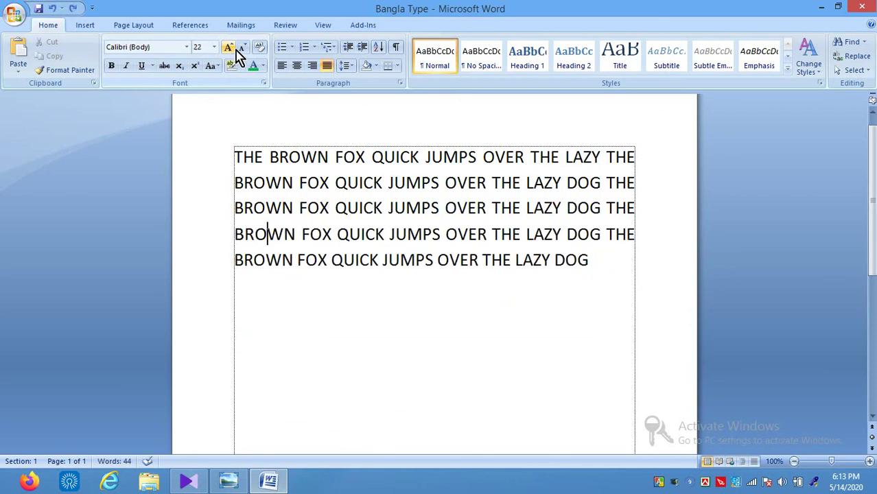
click(247, 48)
click(247, 48)
click(249, 48)
click(248, 48)
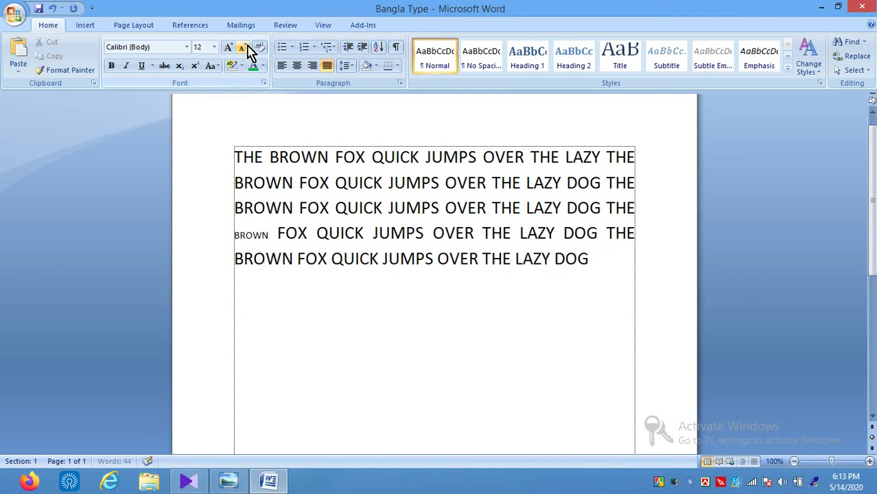
click(249, 48)
click(248, 48)
click(230, 48)
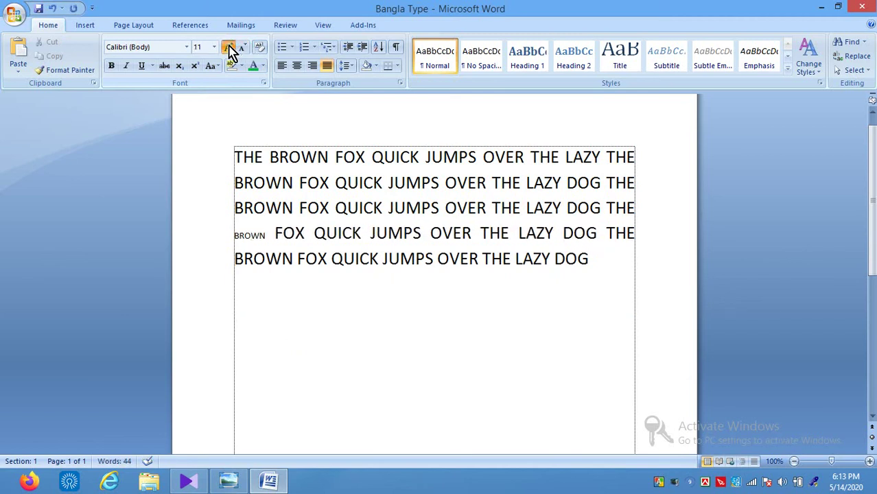
click(230, 48)
click(230, 48)
click(230, 48)
click(230, 48)
click(230, 48)
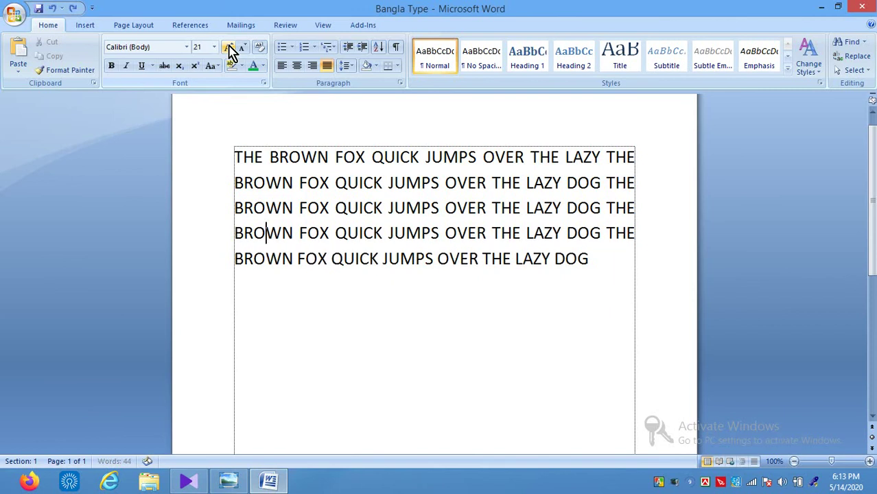
click(289, 159)
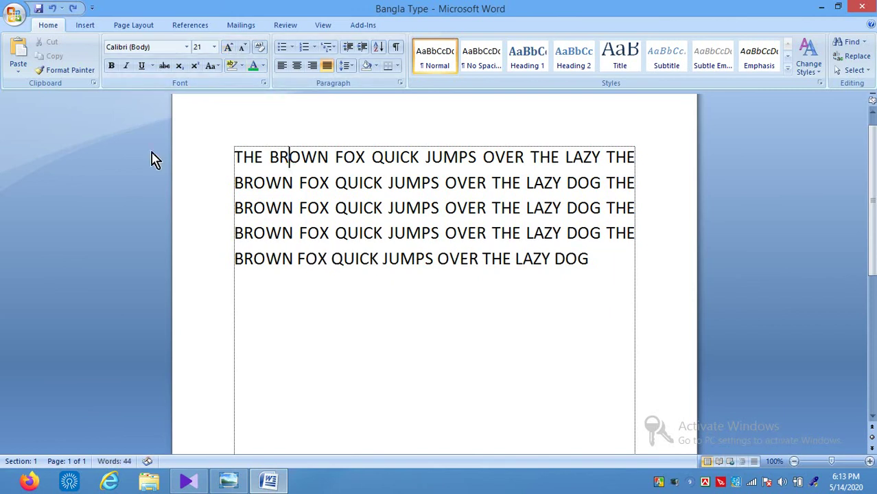
click(84, 28)
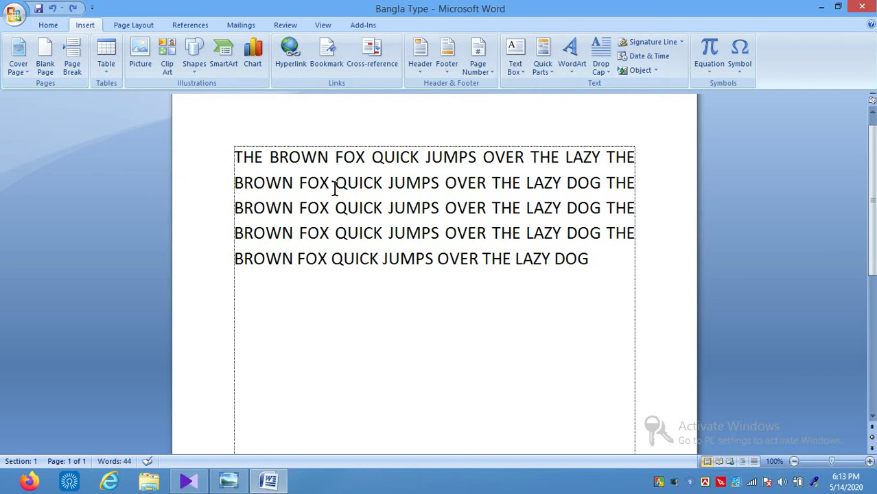
Return to the Home tab and switch to the 'Thank you for Watching Video' image in Photo Viewer.
click(333, 243)
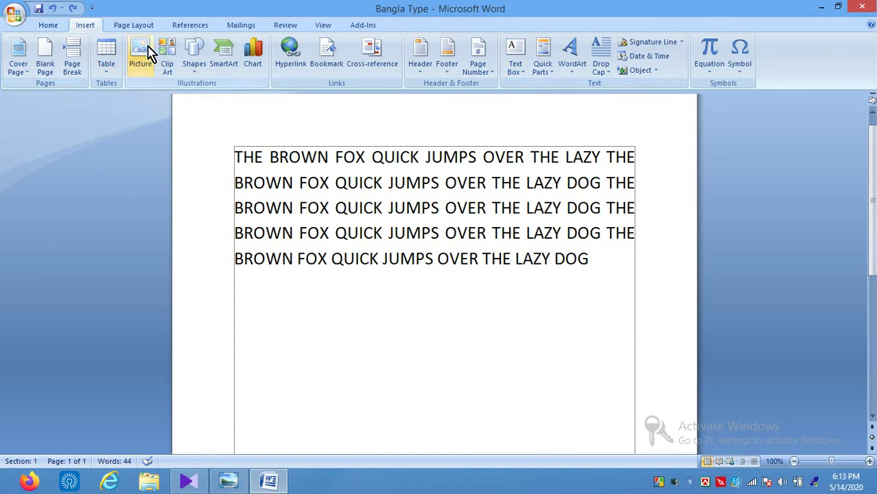
click(49, 26)
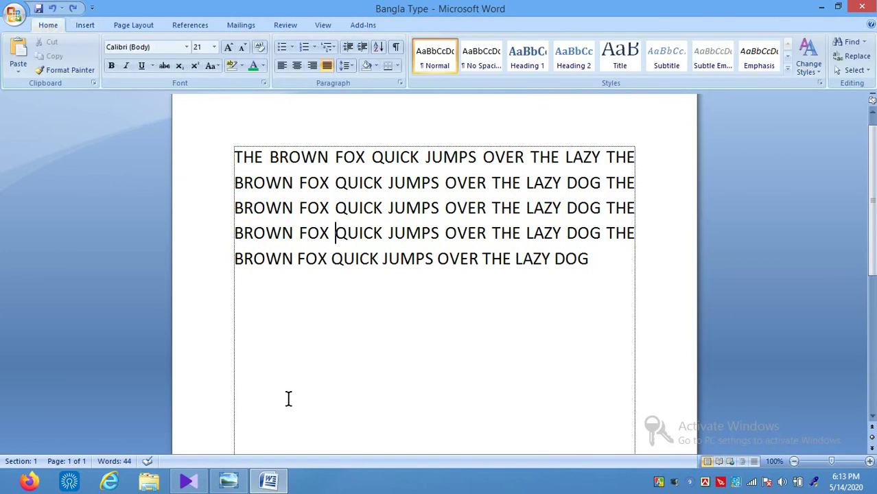
click(234, 483)
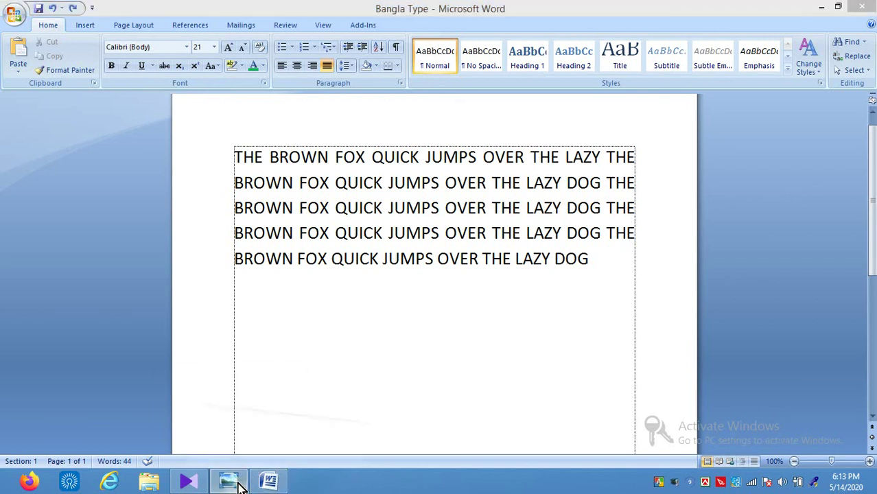